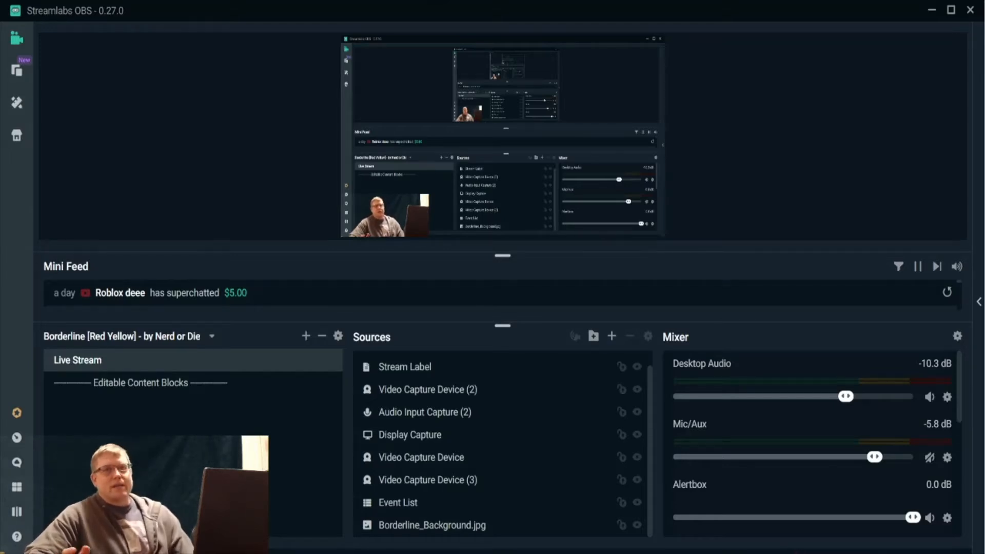
Step: Review the stream destinations and the general output and source-snapping options in the settings, and close them
{"action": "left_click", "coordinate": [17, 552]}
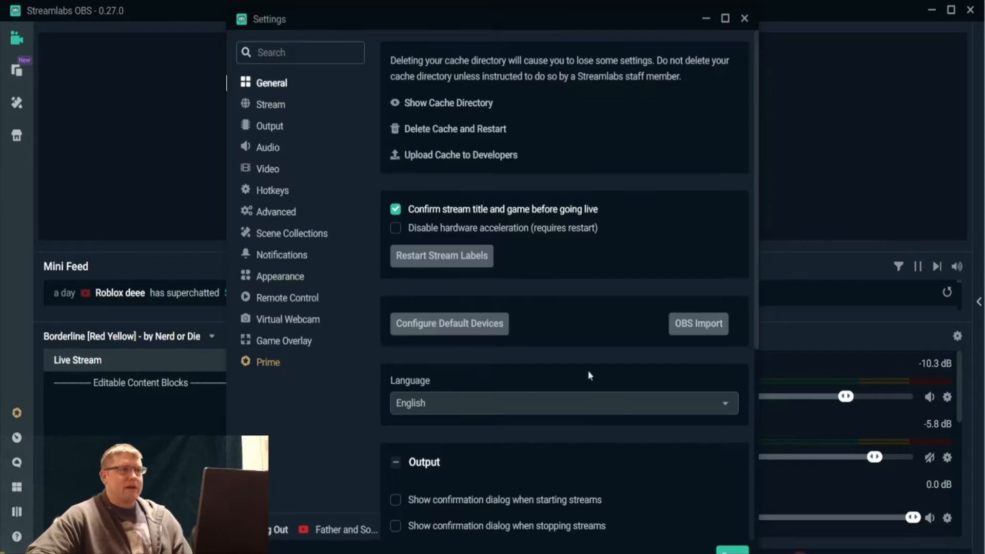
{"action": "left_click", "coordinate": [277, 105]}
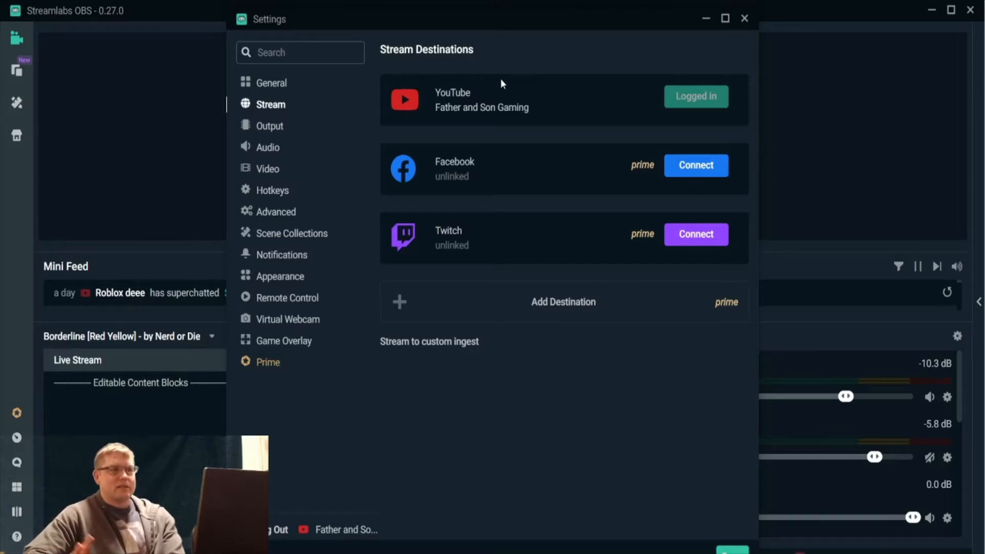
{"action": "left_click", "coordinate": [275, 82]}
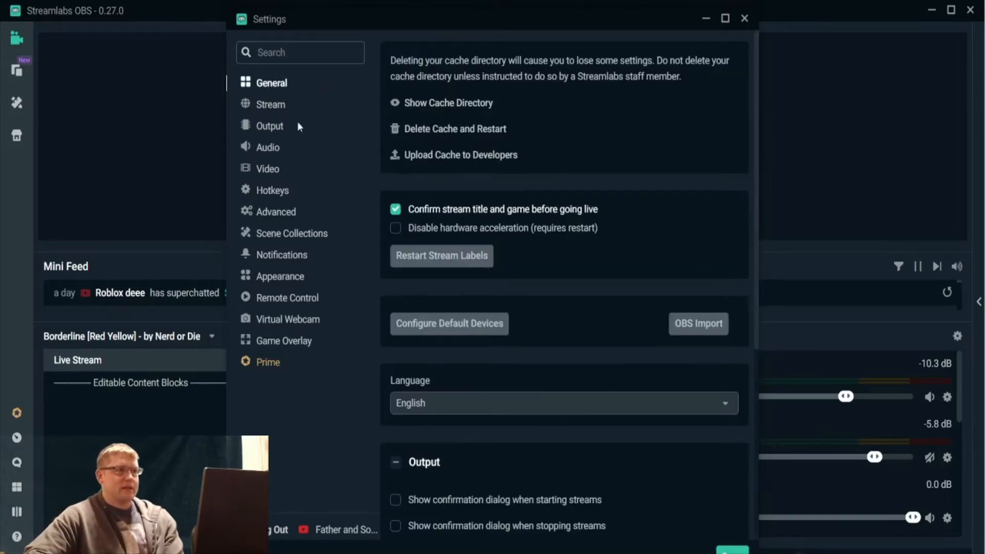
{"action": "scroll", "coordinate": [546, 278], "scroll_direction": "down", "scroll_amount": 6}
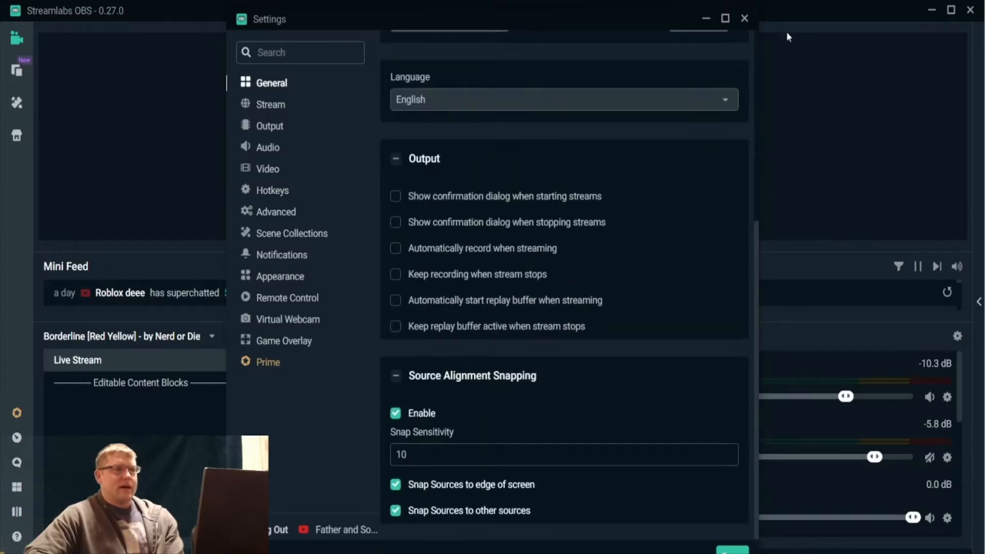
{"action": "left_click", "coordinate": [744, 18]}
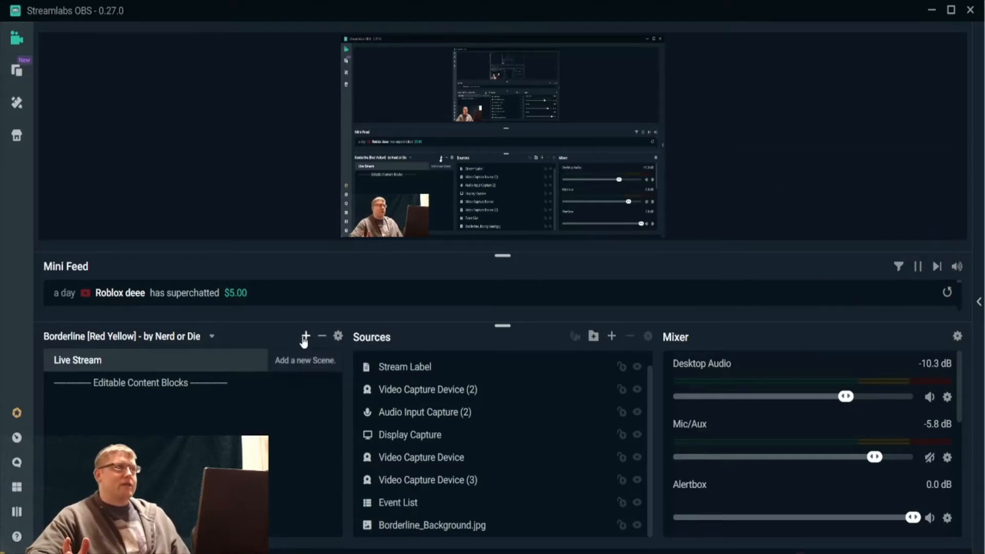
Step: Create a new scene named BRB
{"action": "left_click", "coordinate": [305, 336]}
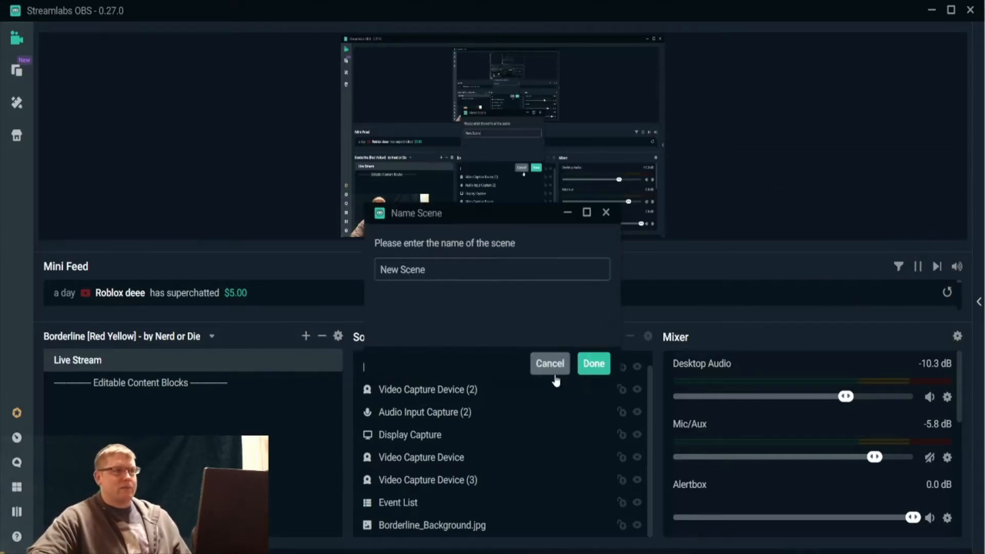
{"action": "left_click_drag", "start_coordinate": [430, 269], "coordinate": [338, 262]}
{"action": "type", "text": "BRB"}
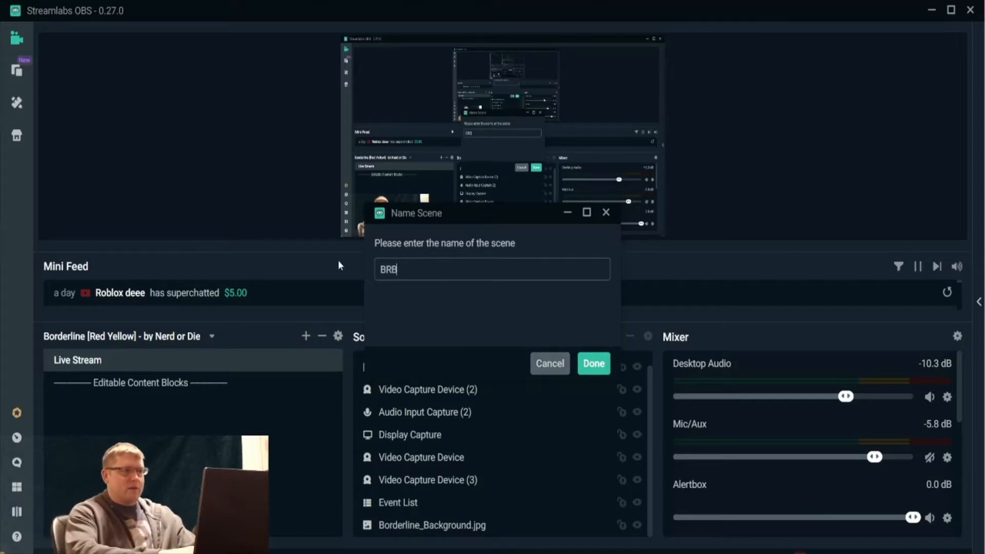
{"action": "left_click", "coordinate": [593, 363]}
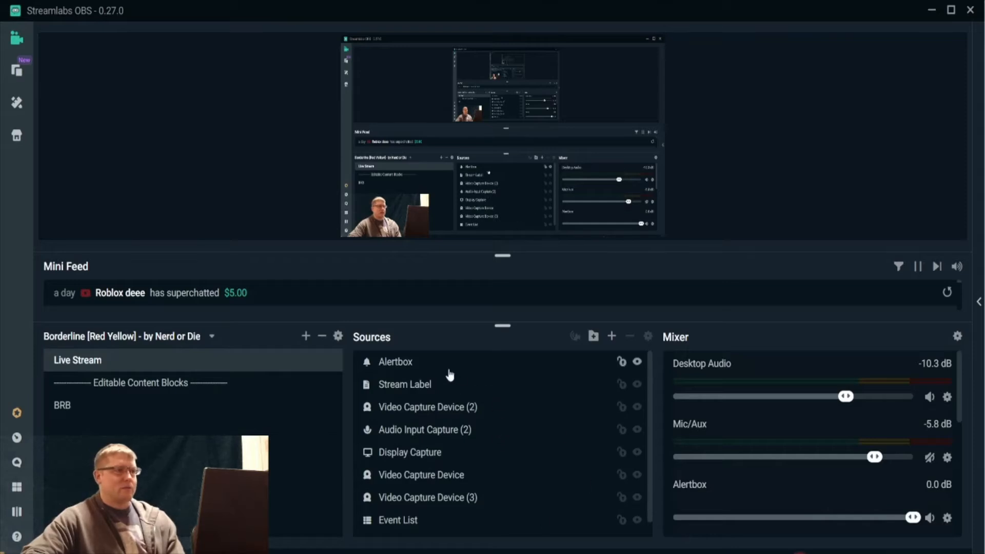
Step: Move the Event List source above all other sources in the Live Stream scene and return it to its original place
{"action": "left_click", "coordinate": [398, 366]}
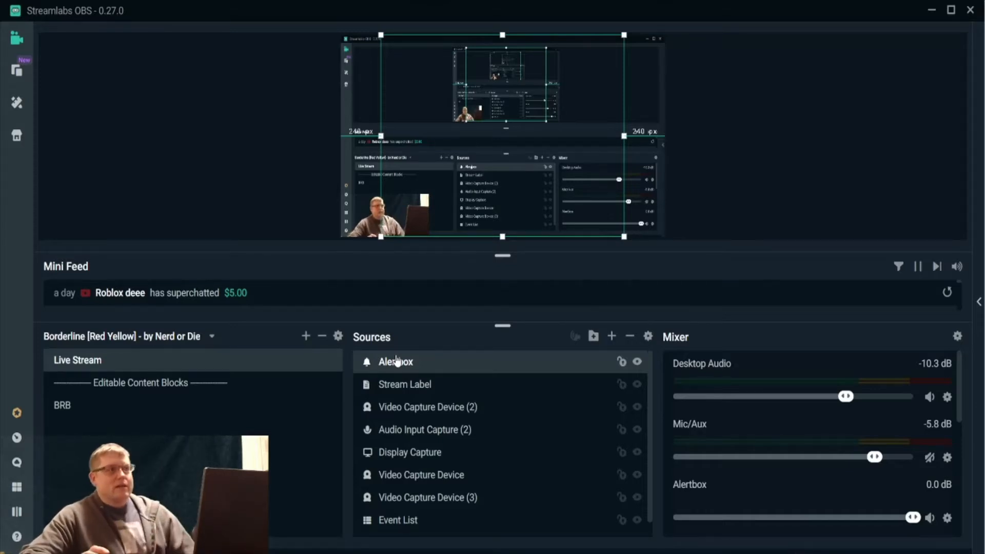
{"action": "left_click", "coordinate": [400, 520]}
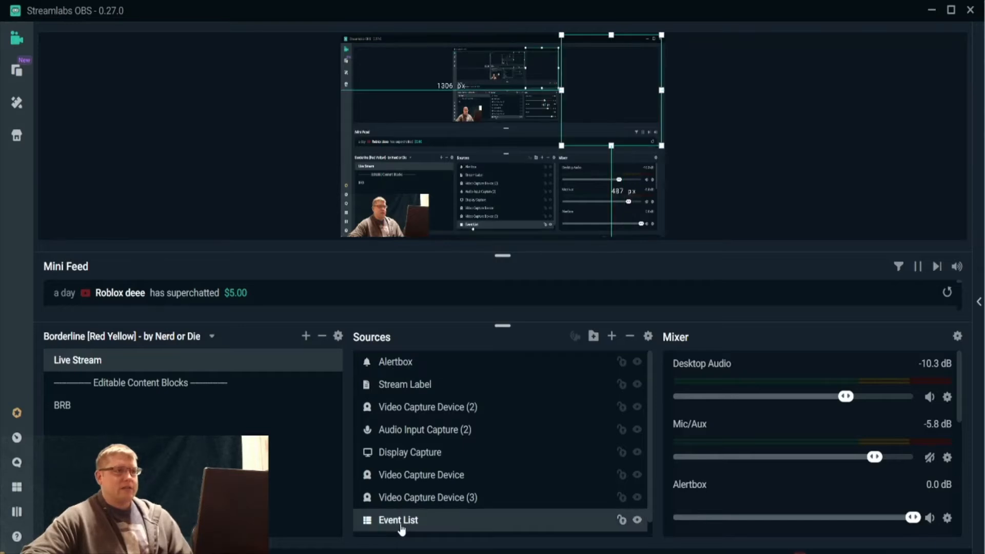
{"action": "left_click_drag", "start_coordinate": [401, 527], "coordinate": [410, 362]}
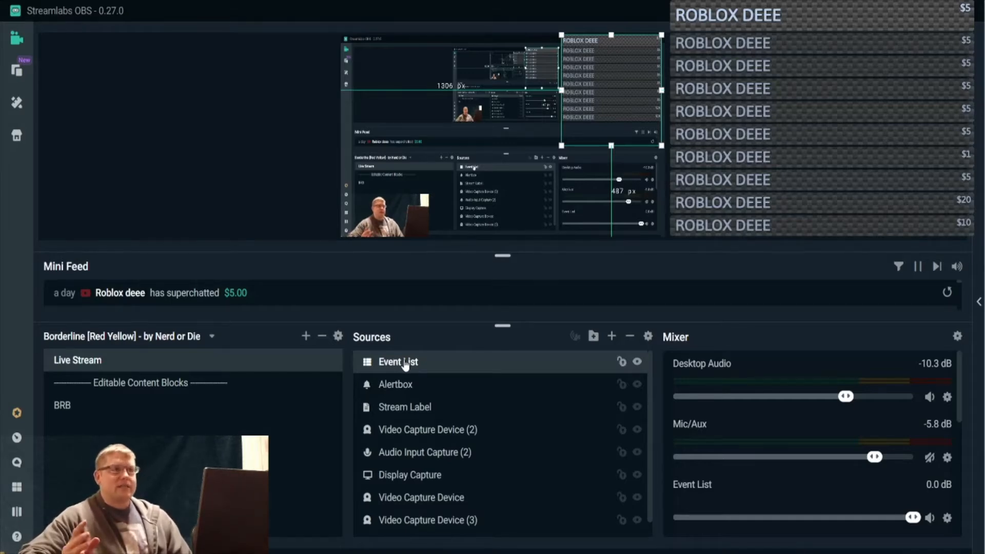
{"action": "left_click_drag", "start_coordinate": [405, 365], "coordinate": [429, 531]}
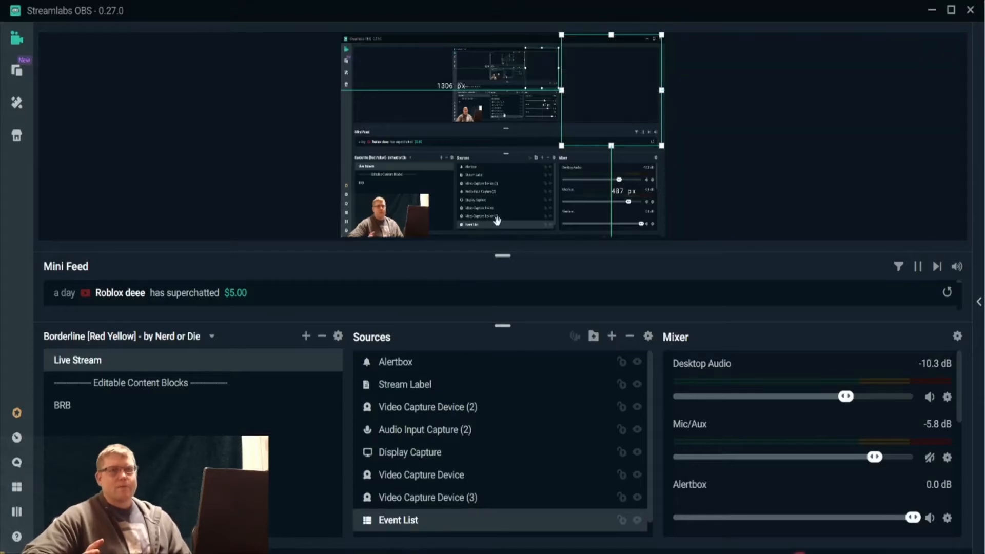
Step: Inspect the Alertbox source's settings, including its list of alert types, and close them without changes
{"action": "left_click", "coordinate": [402, 361]}
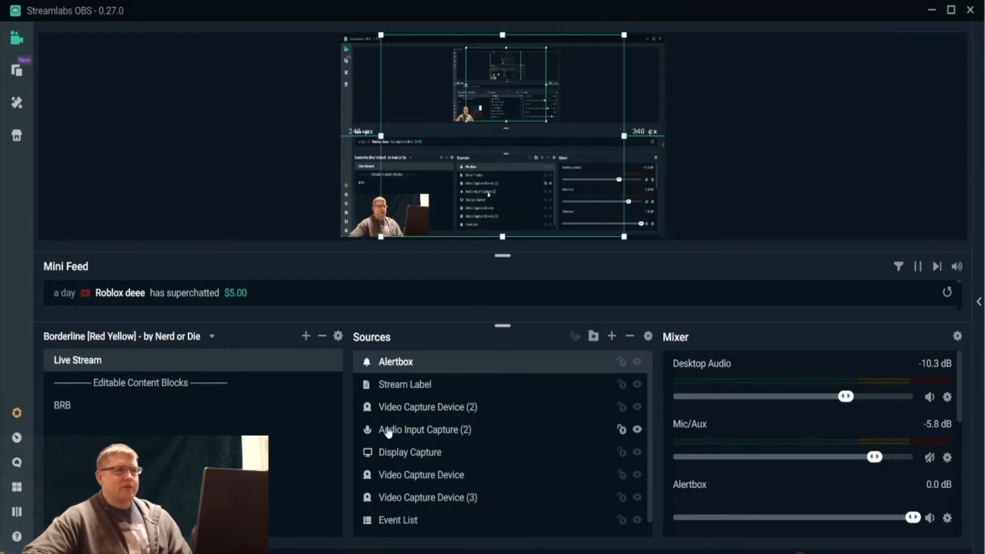
{"action": "double_click", "coordinate": [417, 365]}
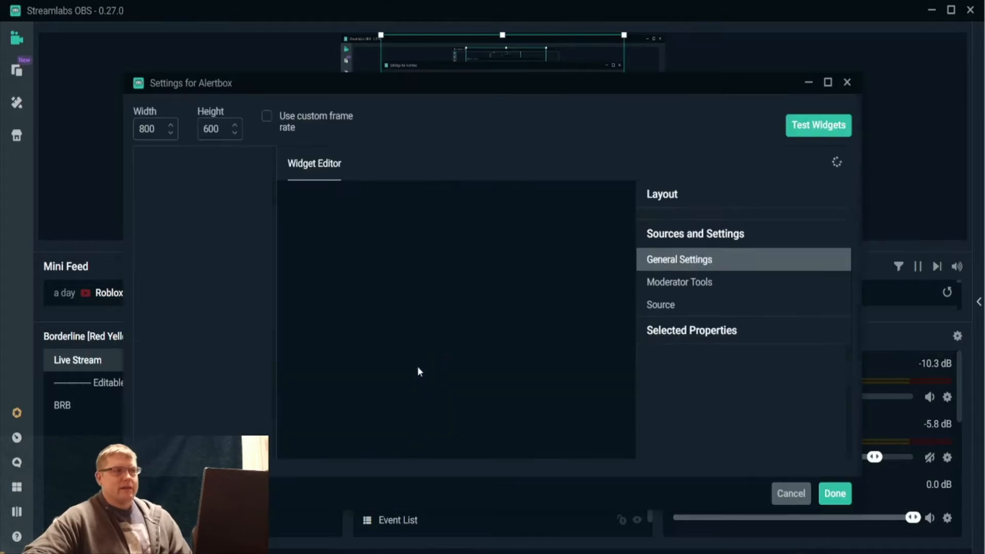
{"action": "left_click_drag", "start_coordinate": [454, 84], "coordinate": [524, 52]}
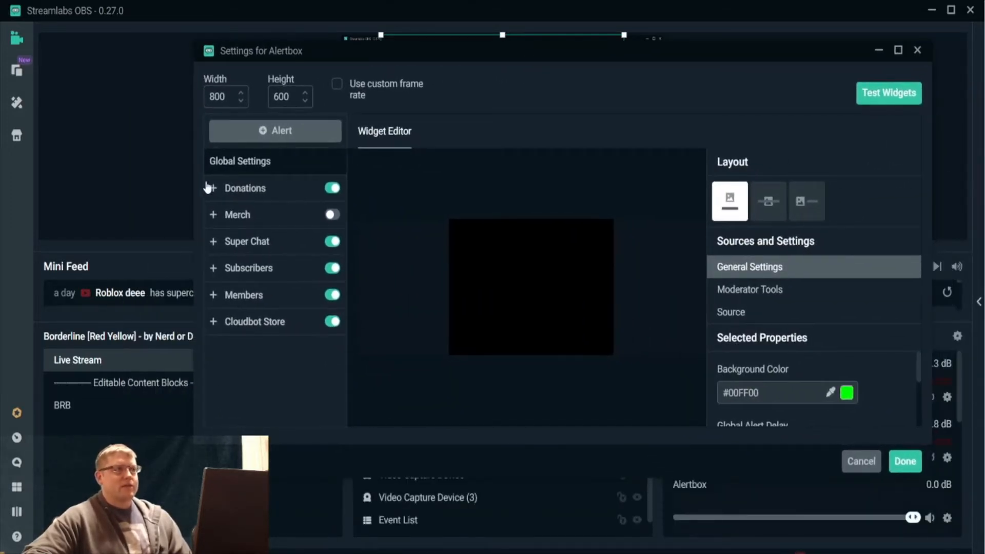
{"action": "left_click", "coordinate": [917, 51]}
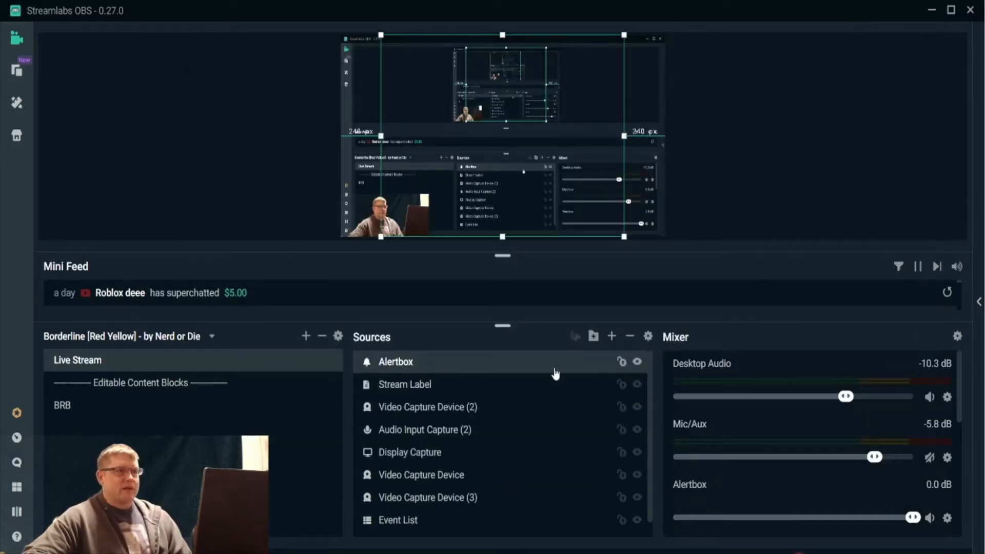
Step: Add a new Alertbox widget source to the Live Stream scene instead of reusing the existing one, and remove it again
{"action": "left_click", "coordinate": [611, 336]}
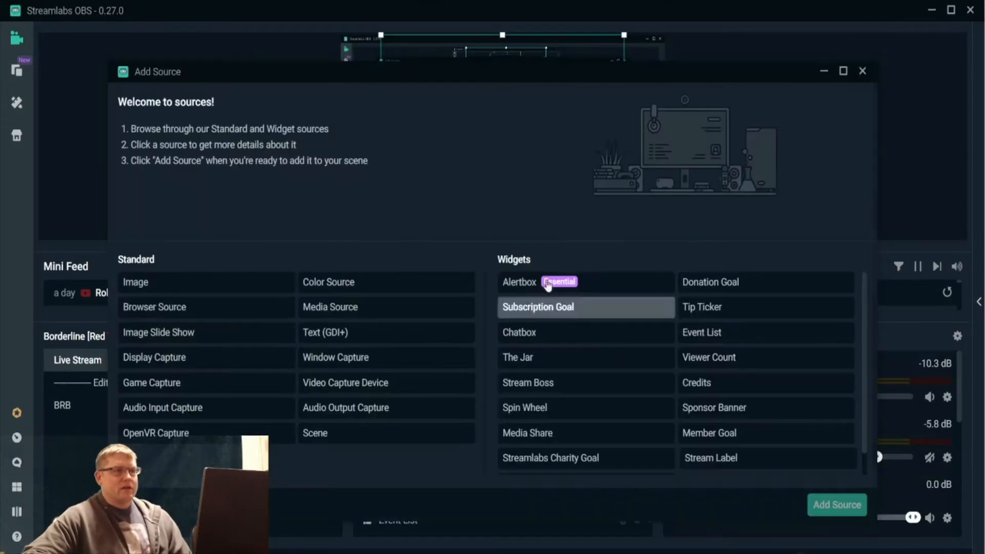
{"action": "double_click", "coordinate": [625, 284]}
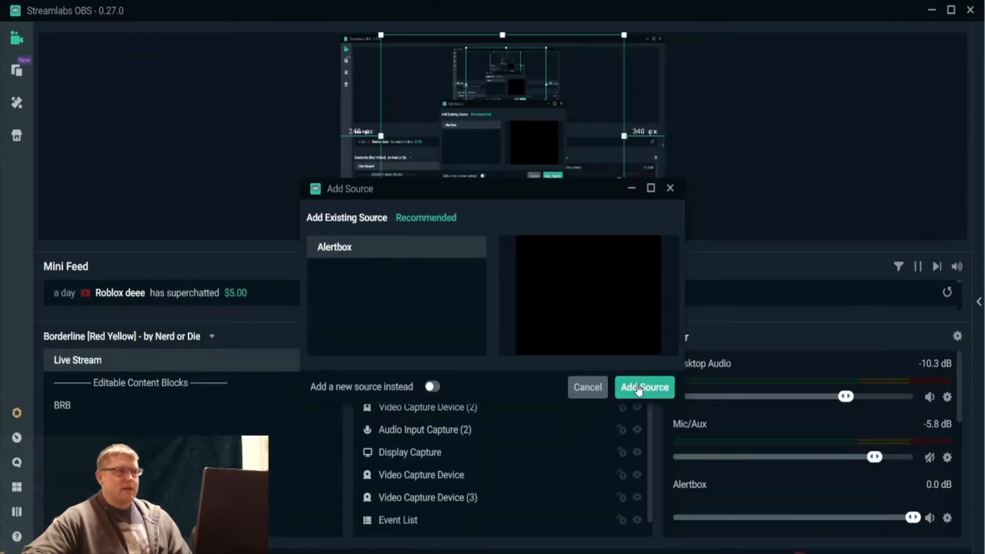
{"action": "left_click", "coordinate": [440, 385]}
{"action": "left_click", "coordinate": [673, 393]}
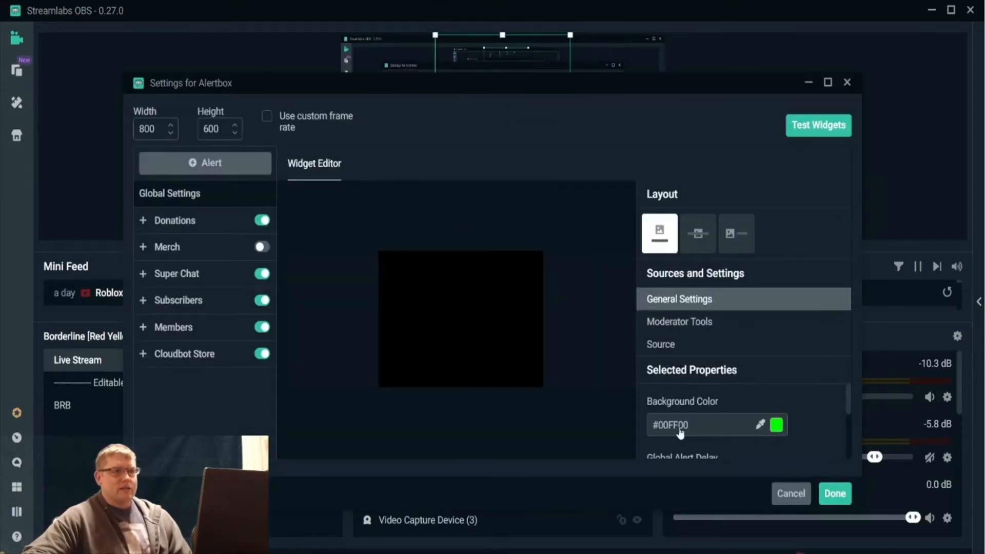
{"action": "scroll", "coordinate": [795, 362], "scroll_direction": "down", "scroll_amount": 3}
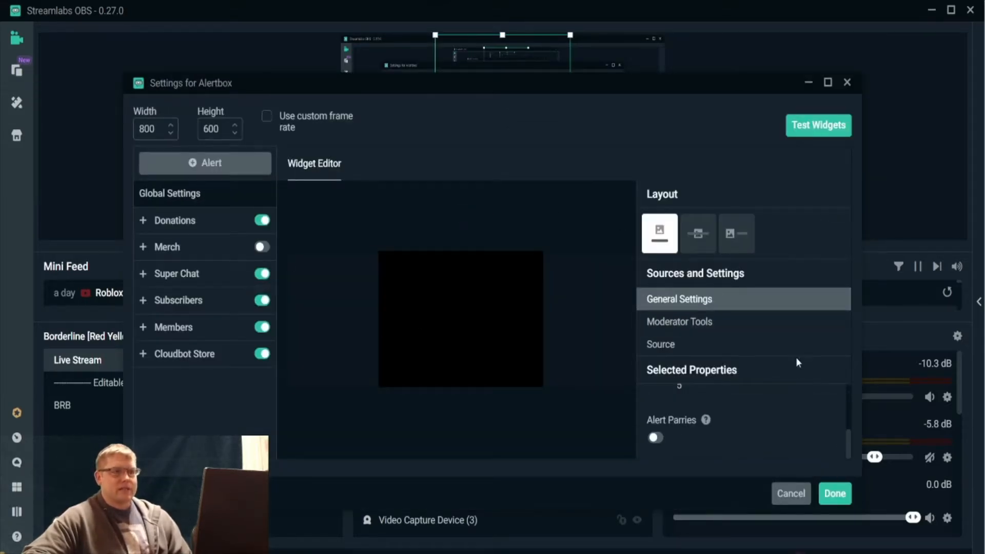
{"action": "left_click", "coordinate": [846, 84]}
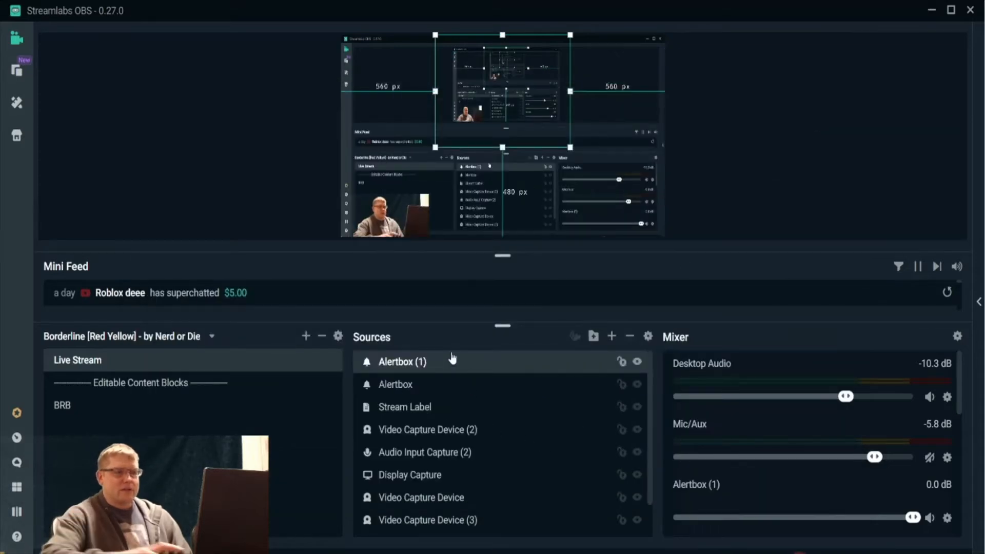
{"action": "key", "text": "Delete"}
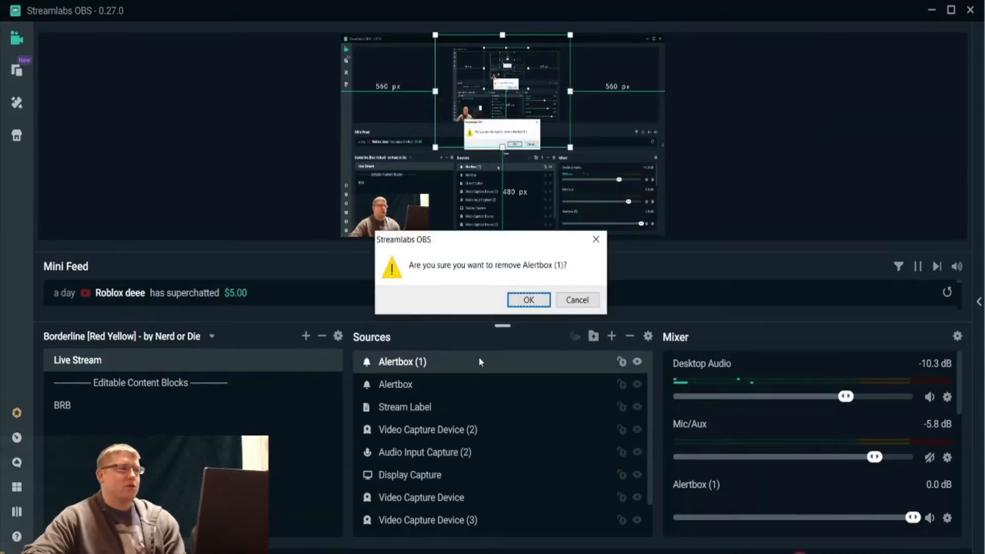
{"action": "left_click", "coordinate": [528, 300]}
Step: Move the Video Capture Device (2) webcam image to about 883 px from the canvas's upper edge and 1419 px from its right edge
{"action": "left_click", "coordinate": [413, 387]}
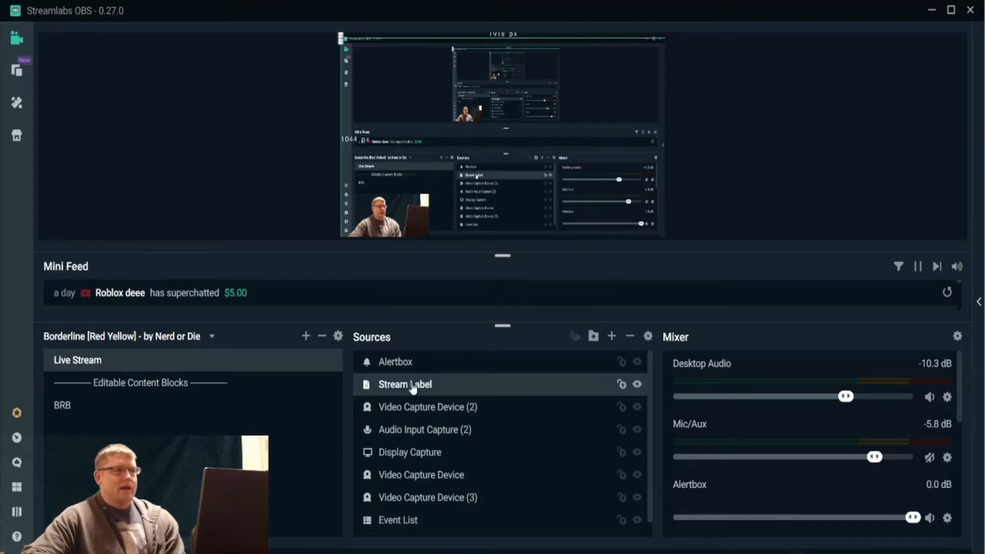
{"action": "left_click", "coordinate": [403, 409]}
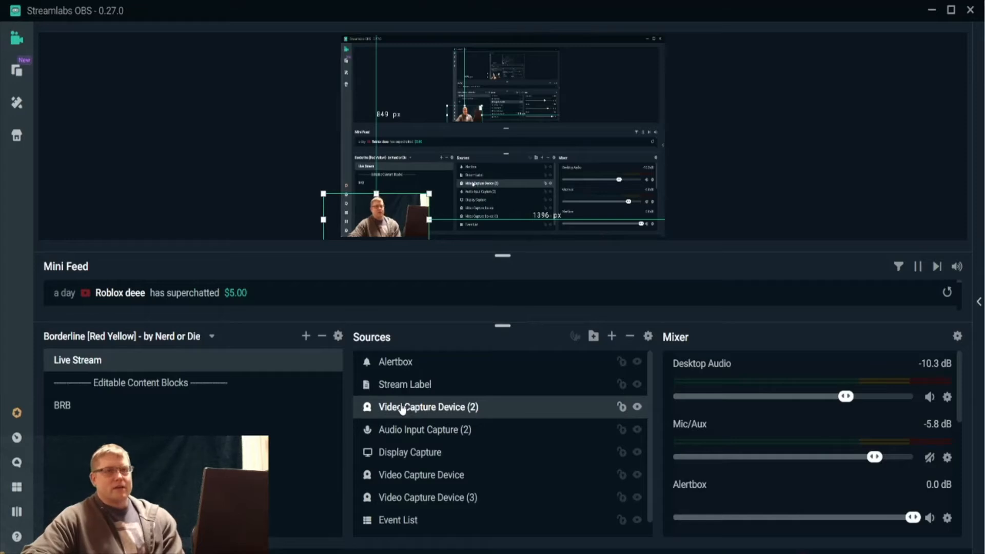
{"action": "mouse_move", "coordinate": [372, 233]}
{"action": "left_mouse_down"}
{"action": "mouse_move", "coordinate": [379, 200]}
{"action": "mouse_move", "coordinate": [369, 224]}
{"action": "left_mouse_up"}
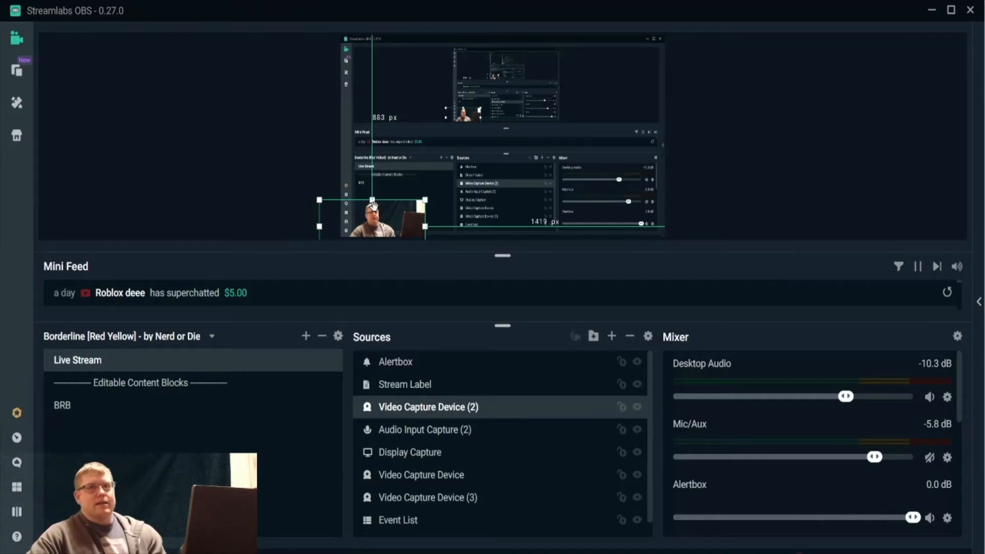
{"action": "scroll", "coordinate": [726, 427], "scroll_direction": "down", "scroll_amount": 5}
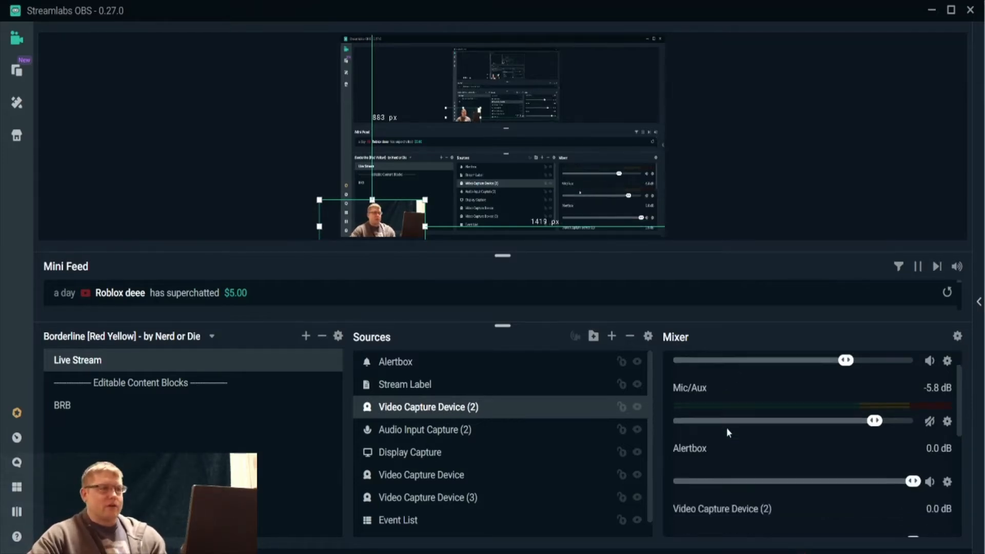
{"action": "scroll", "coordinate": [749, 435], "scroll_direction": "up", "scroll_amount": 5}
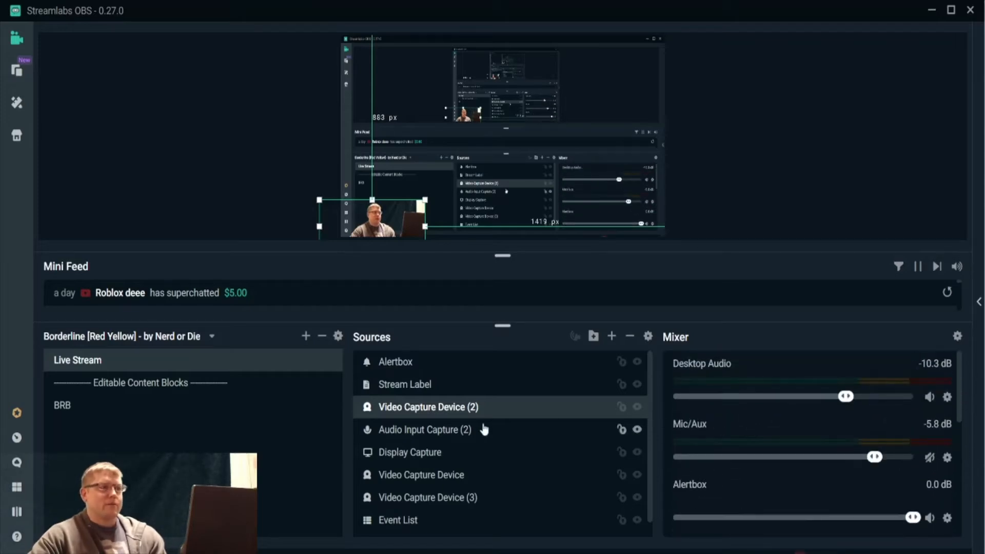
Step: Add a new Video Capture Device source instead of an existing one, and dismiss its device settings
{"action": "left_click", "coordinate": [611, 336]}
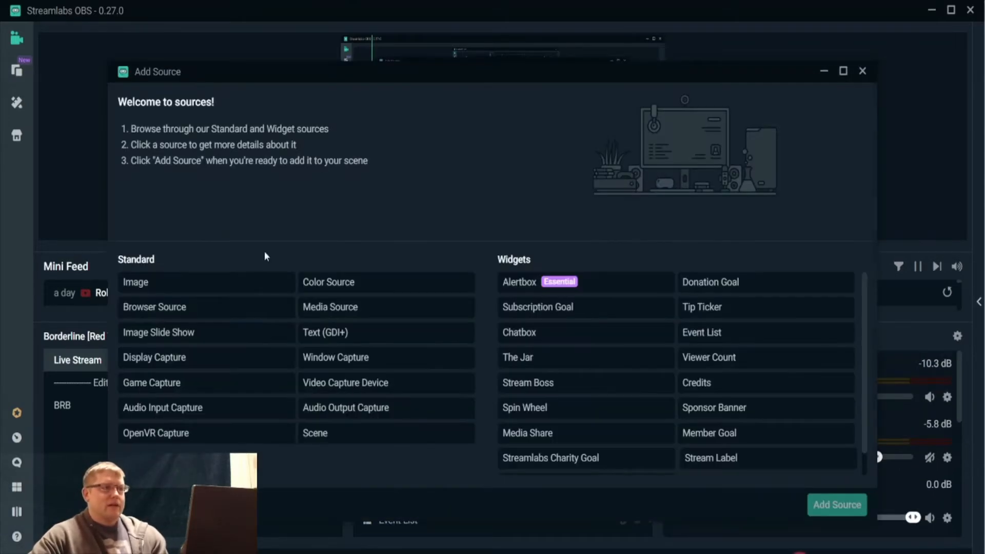
{"action": "double_click", "coordinate": [369, 385]}
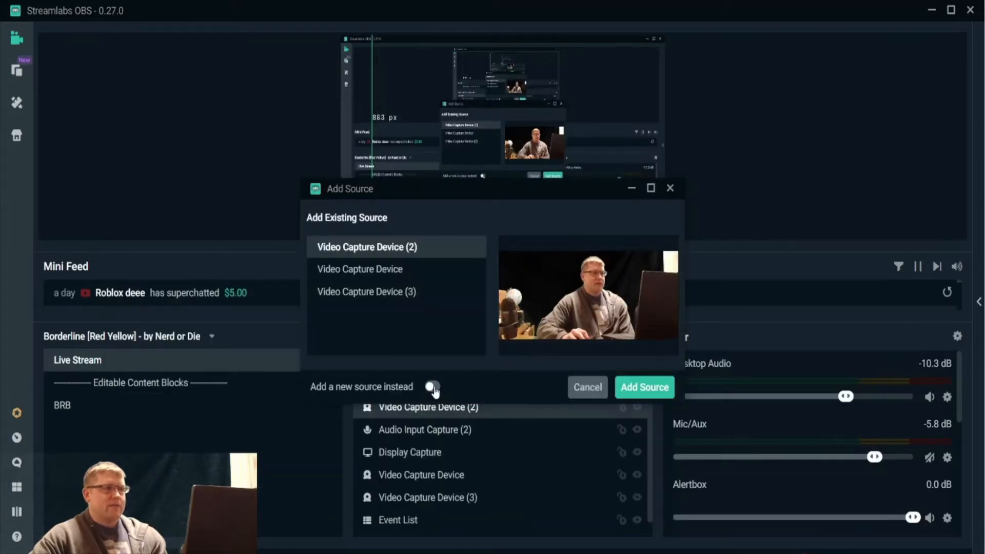
{"action": "left_click", "coordinate": [432, 387]}
{"action": "left_click", "coordinate": [645, 389]}
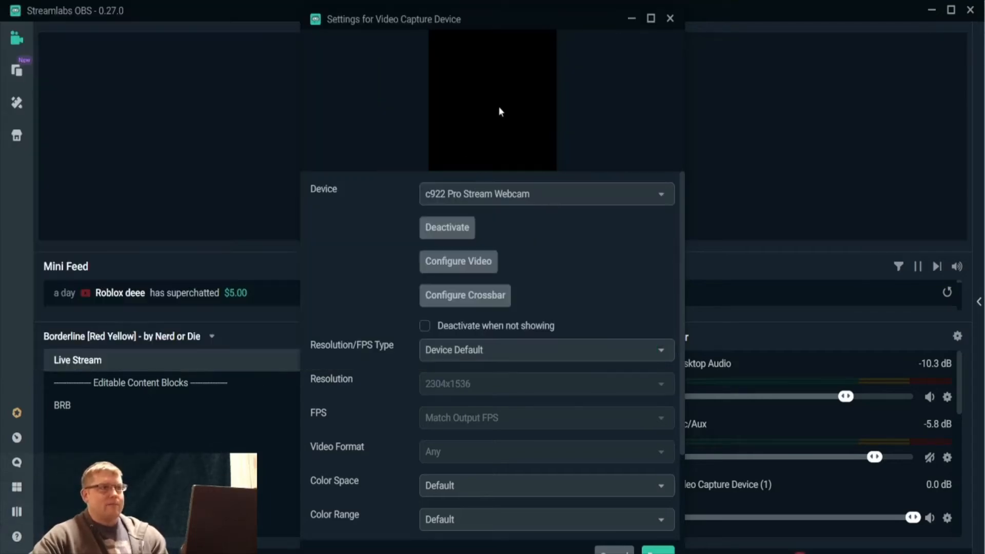
{"action": "left_click", "coordinate": [614, 551]}
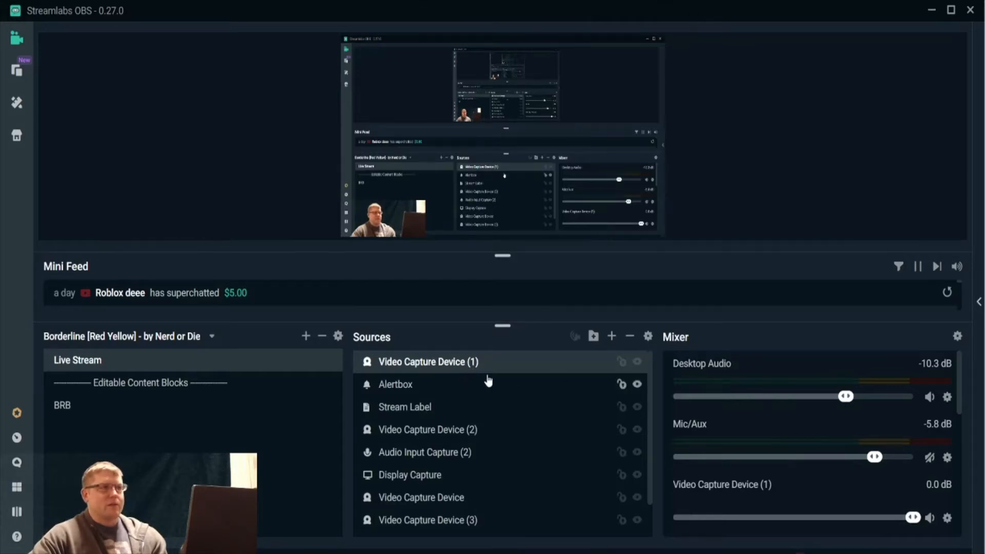
Step: Remove the newly added Video Capture Device (1) source from the Live Stream scene
{"action": "right_click", "coordinate": [458, 363]}
{"action": "left_click", "coordinate": [426, 361]}
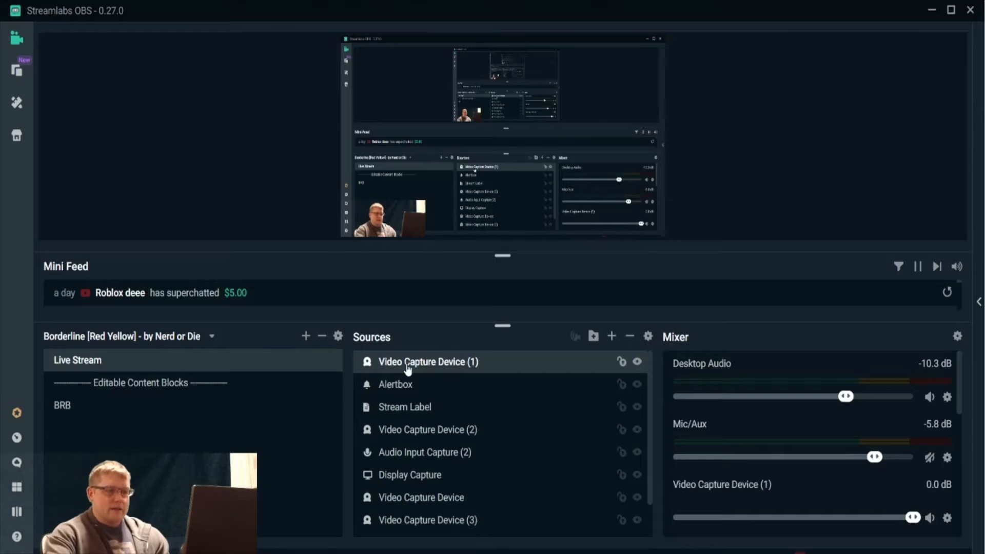
{"action": "key", "text": "Delete"}
{"action": "left_click", "coordinate": [535, 302]}
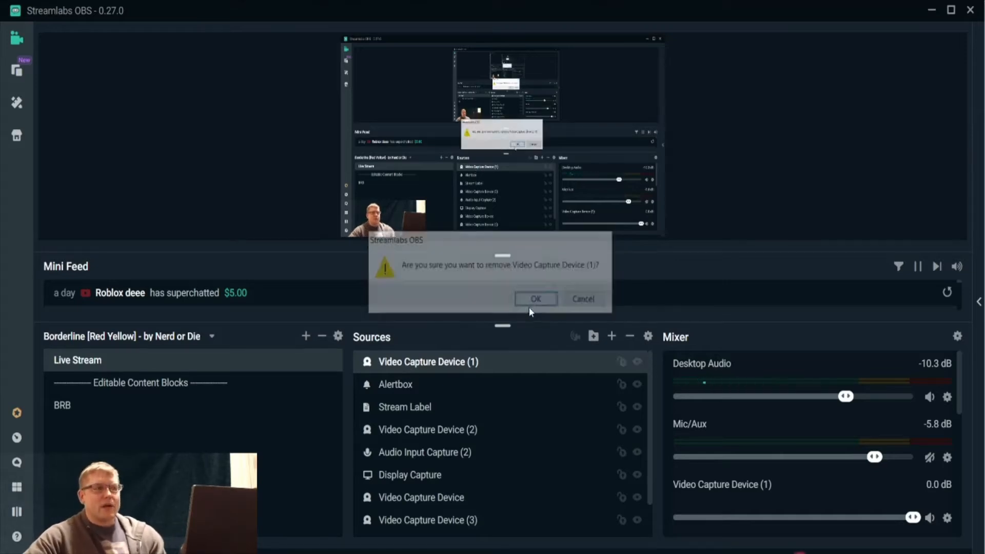
Step: Set the left crop of the Crop/Pad filter on Video Capture Device (2) to 450
{"action": "left_click", "coordinate": [429, 409]}
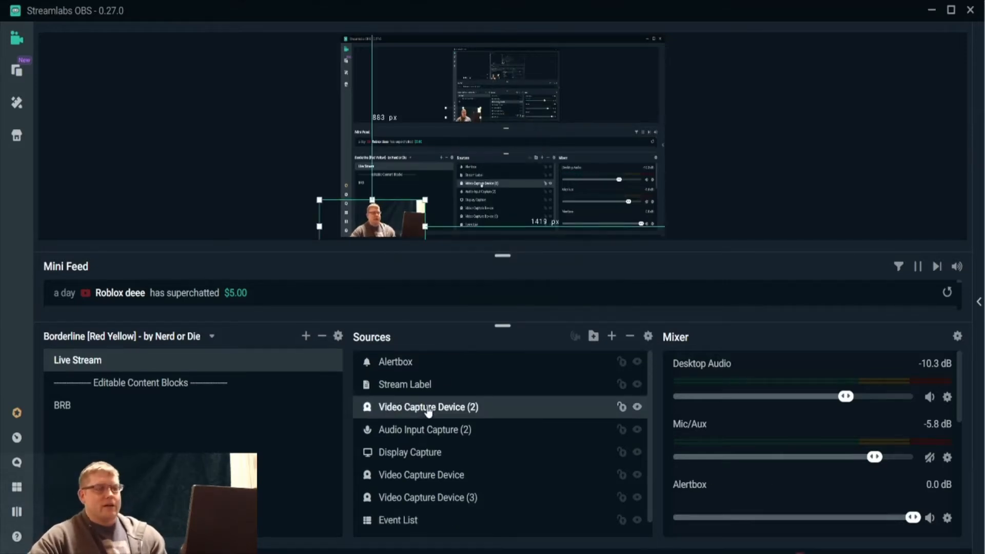
{"action": "right_click", "coordinate": [428, 409]}
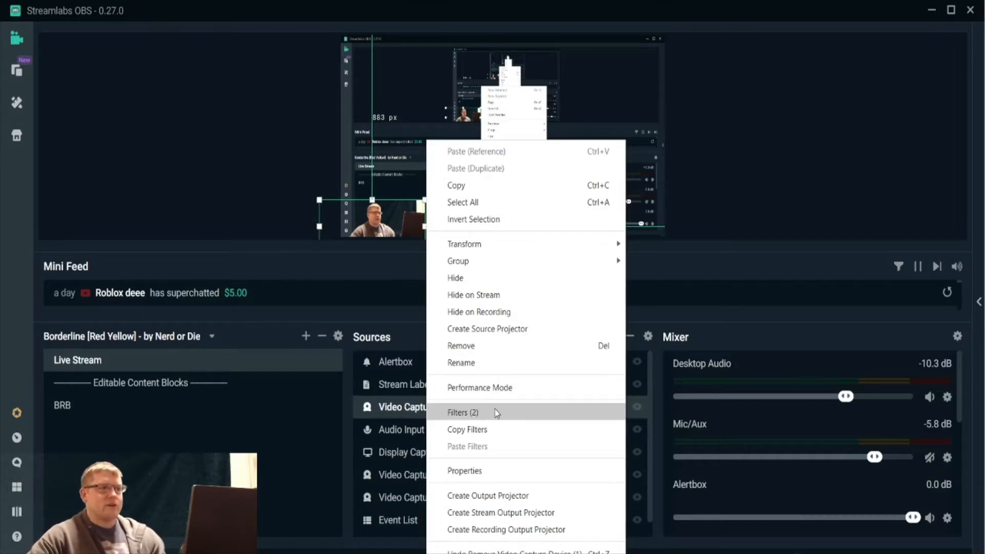
{"action": "left_click", "coordinate": [507, 415]}
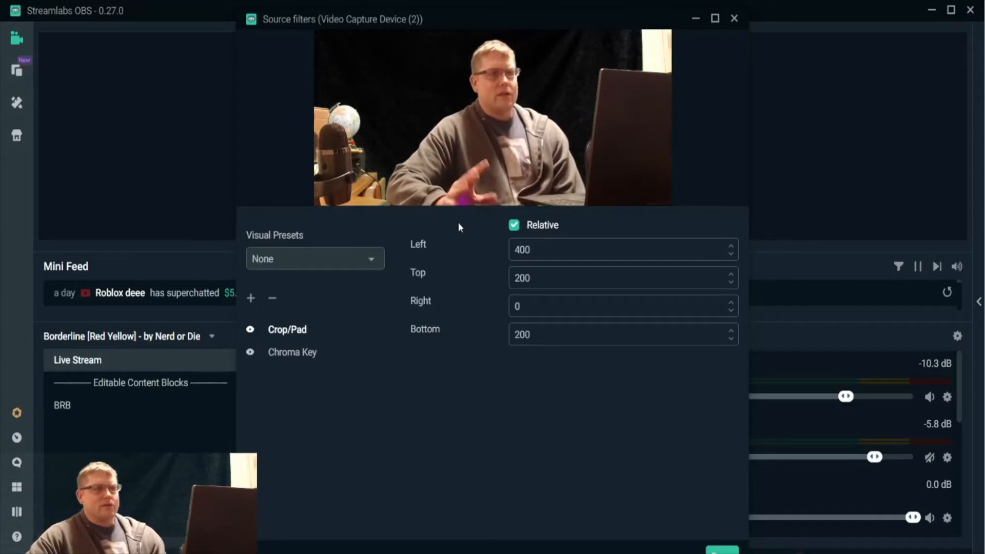
{"action": "left_click", "coordinate": [730, 246]}
{"action": "left_click", "coordinate": [730, 246]}
{"action": "left_click", "coordinate": [731, 246]}
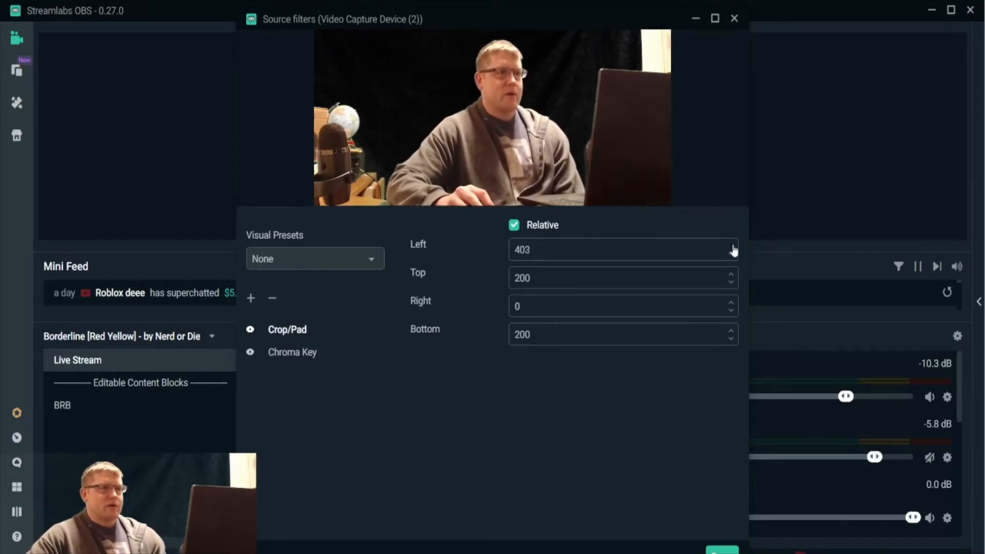
{"action": "left_click", "coordinate": [730, 246]}
{"action": "left_click", "coordinate": [731, 246]}
{"action": "left_click", "coordinate": [731, 246]}
{"action": "key", "text": "ctrl+a"}
{"action": "type", "text": "4"}
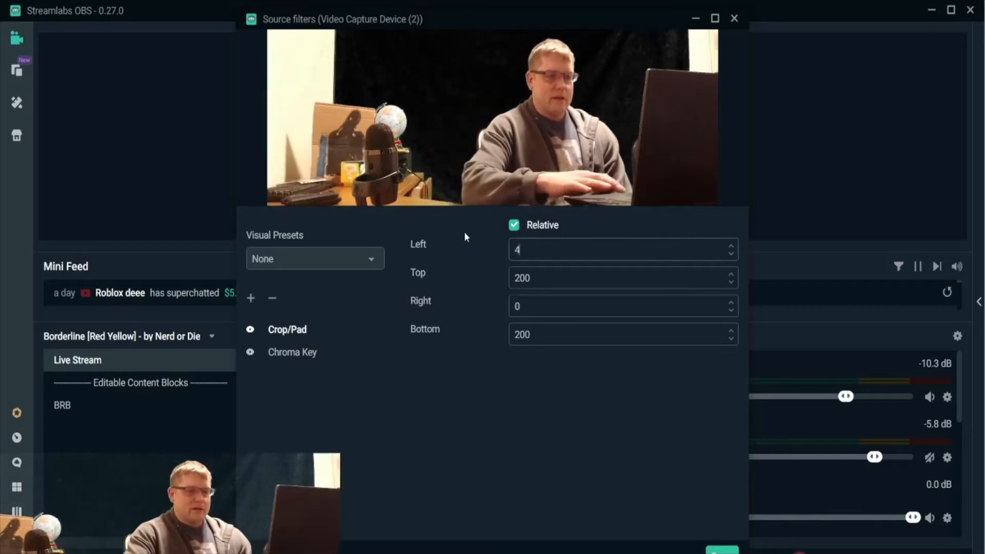
{"action": "type", "text": "50"}
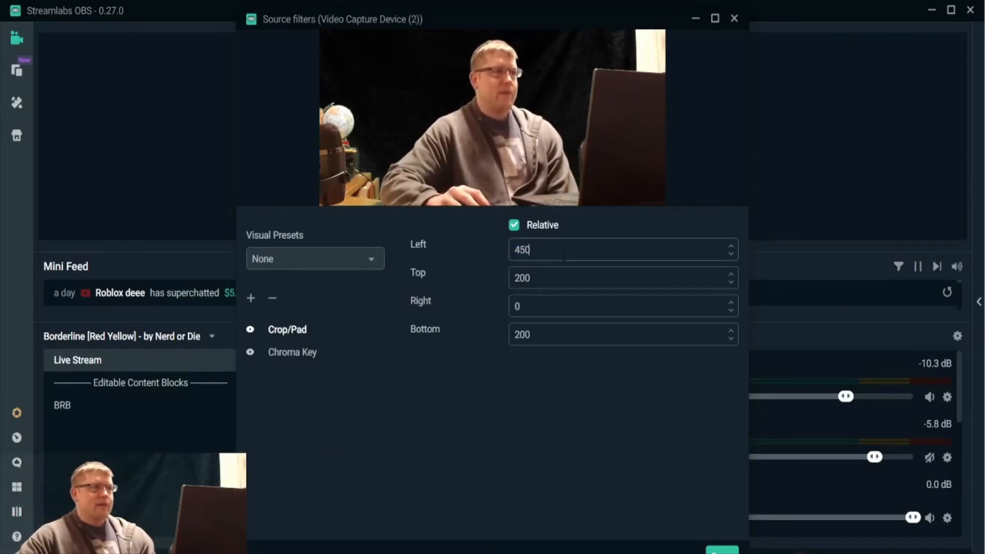
Step: Try the Blue and Magenta key colors on the webcam's Chroma Key filter, and return the key color type to Green
{"action": "left_click", "coordinate": [300, 363]}
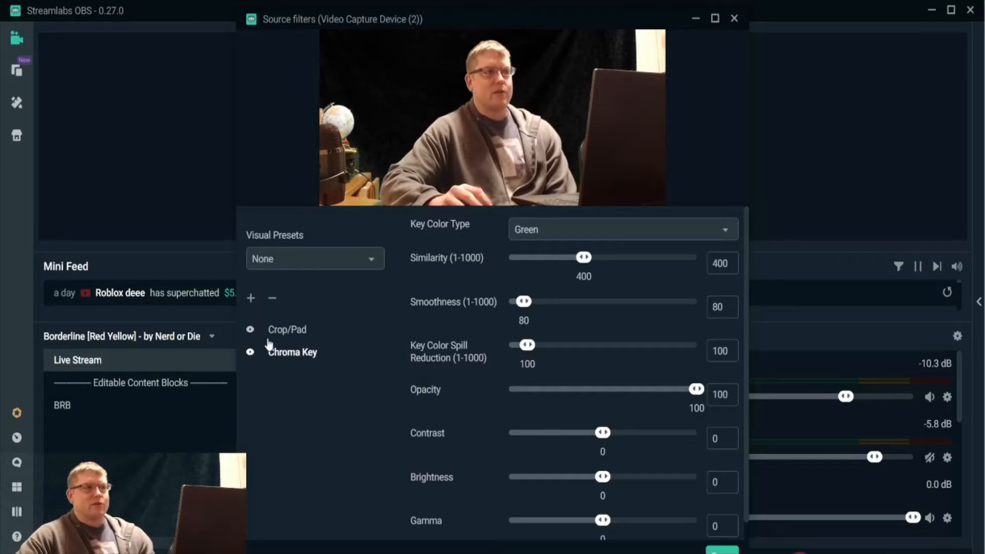
{"action": "left_click", "coordinate": [566, 226]}
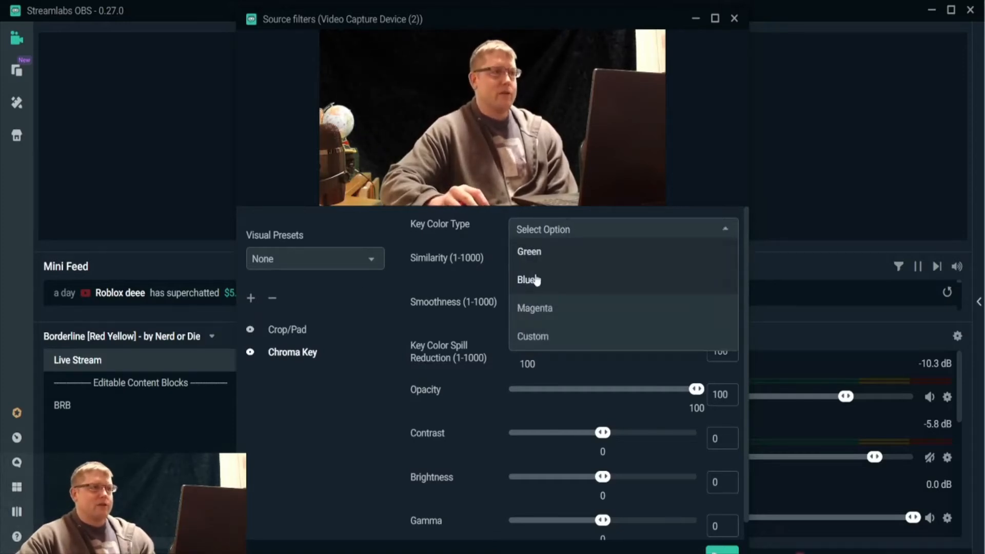
{"action": "left_click", "coordinate": [542, 281]}
{"action": "left_click", "coordinate": [543, 230]}
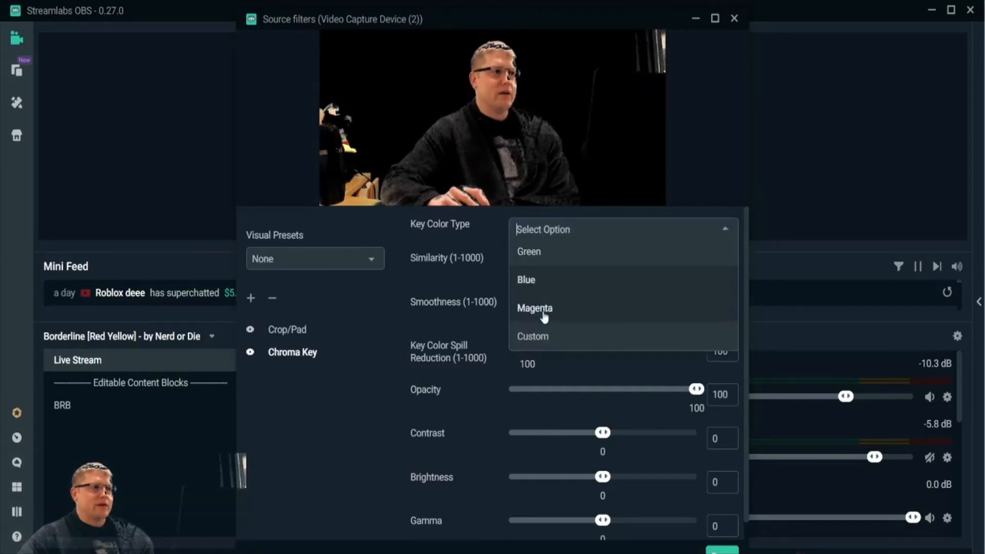
{"action": "left_click", "coordinate": [543, 310]}
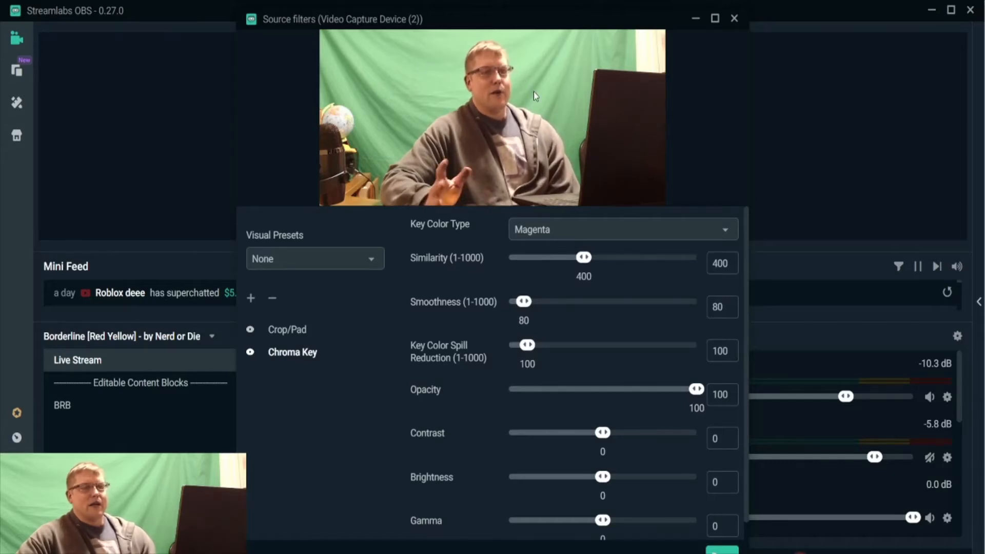
{"action": "left_click", "coordinate": [551, 230]}
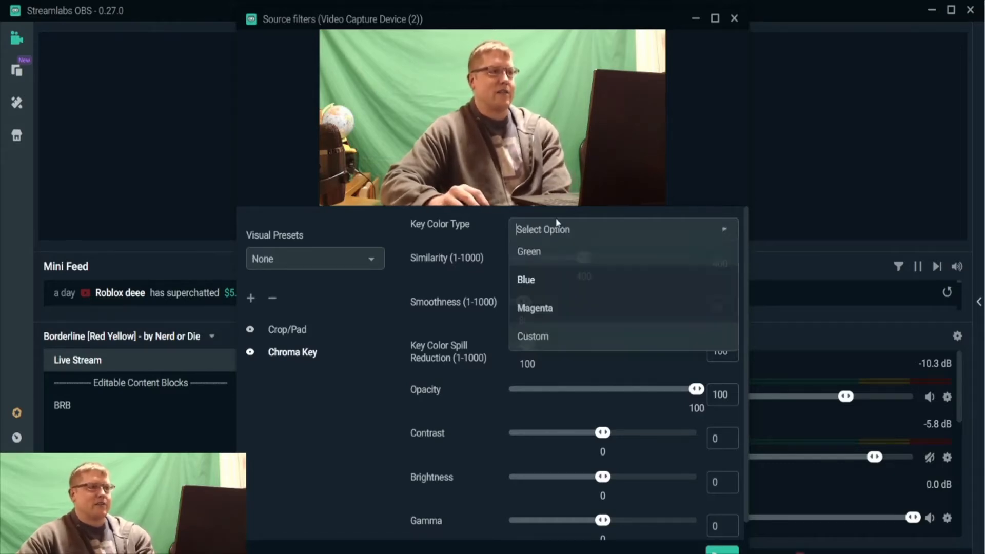
{"action": "left_click", "coordinate": [542, 253]}
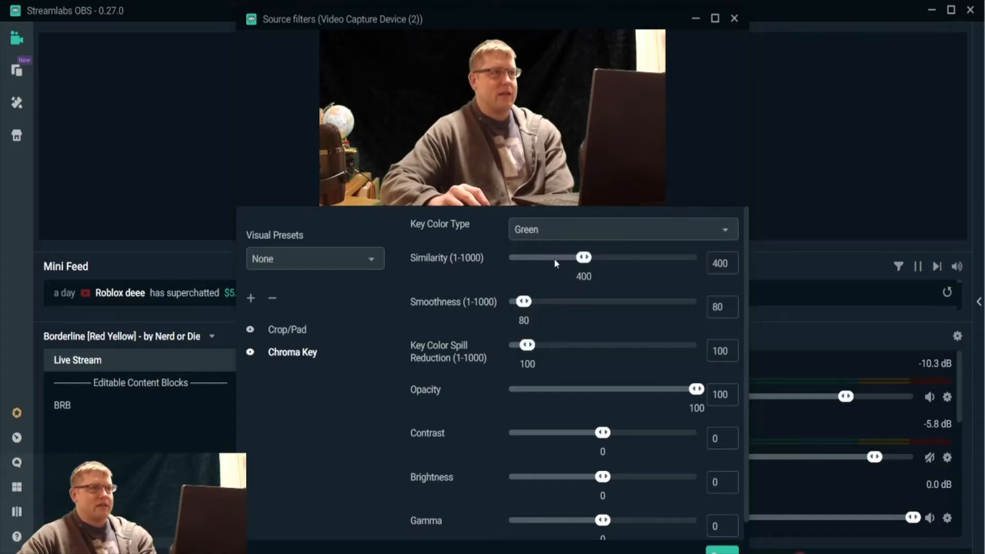
Step: Set the Chroma Key filter's similarity to 415 and smoothness to 77, and finish editing the webcam's filters
{"action": "left_click_drag", "start_coordinate": [574, 259], "coordinate": [587, 260]}
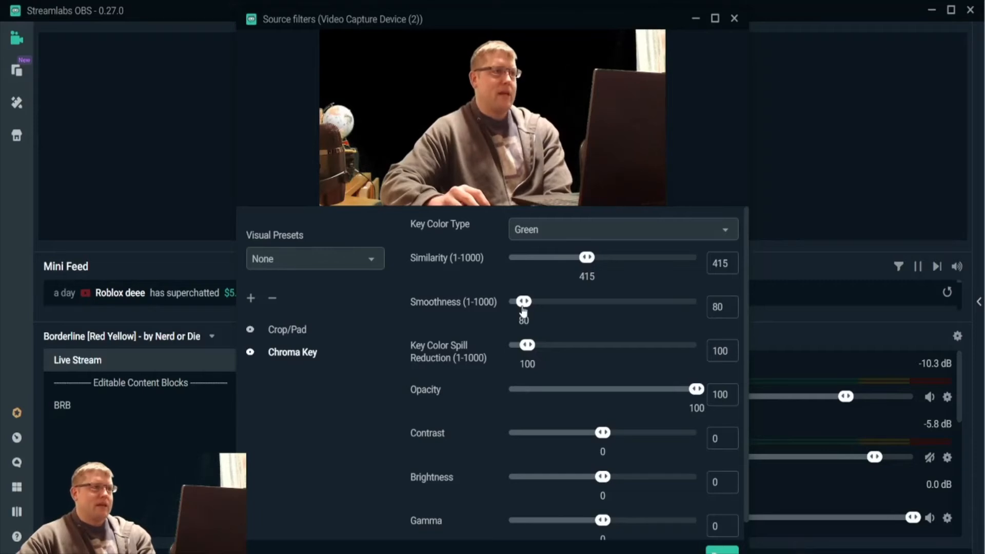
{"action": "mouse_move", "coordinate": [524, 304]}
{"action": "left_mouse_down"}
{"action": "mouse_move", "coordinate": [534, 308]}
{"action": "mouse_move", "coordinate": [523, 303]}
{"action": "left_mouse_up"}
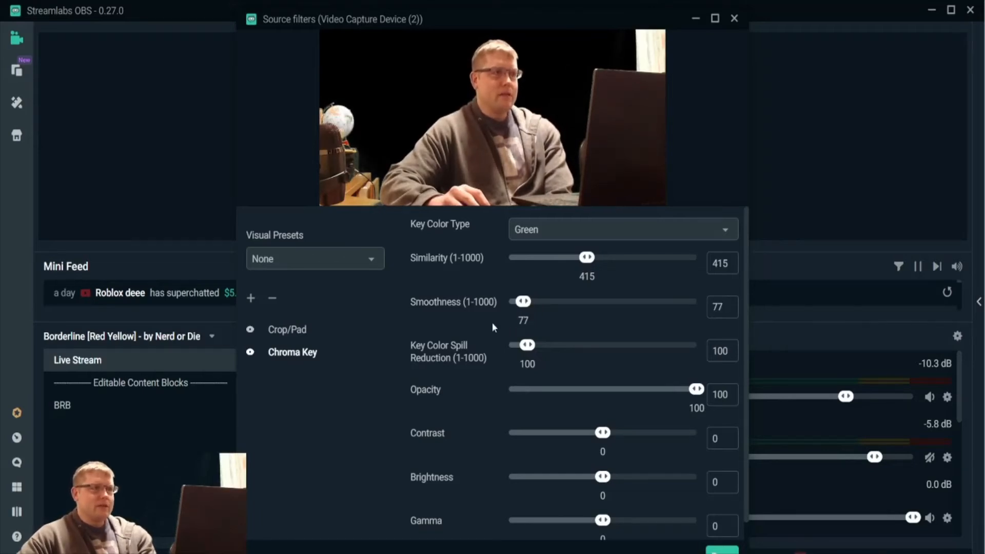
{"action": "scroll", "coordinate": [526, 346], "scroll_direction": "down", "scroll_amount": 1}
{"action": "left_click_drag", "start_coordinate": [694, 370], "coordinate": [791, 386]}
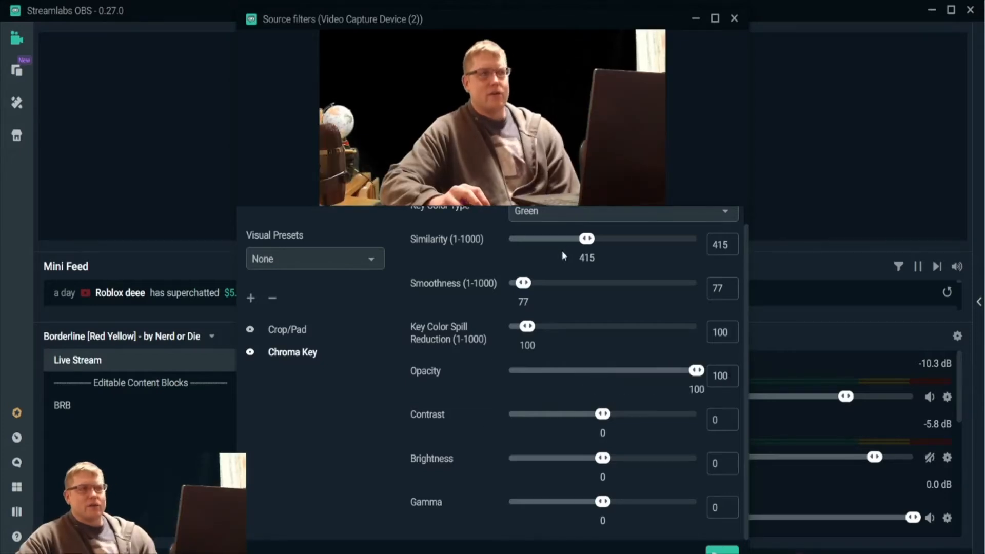
{"action": "left_click", "coordinate": [722, 550]}
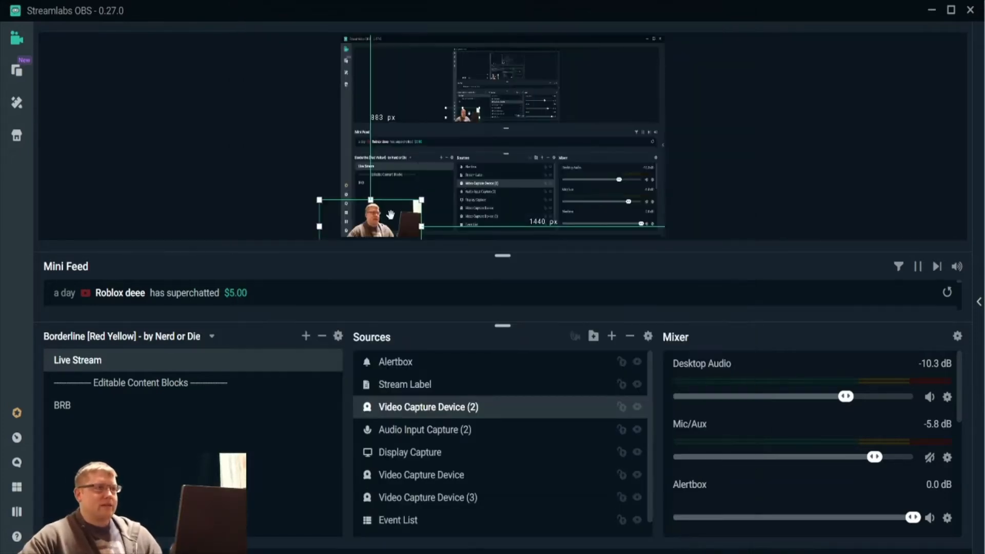
Step: Move the webcam image to about 800 px from the canvas's upper edge and 1398 px from its right edge
{"action": "left_click_drag", "start_coordinate": [401, 178], "coordinate": [396, 202]}
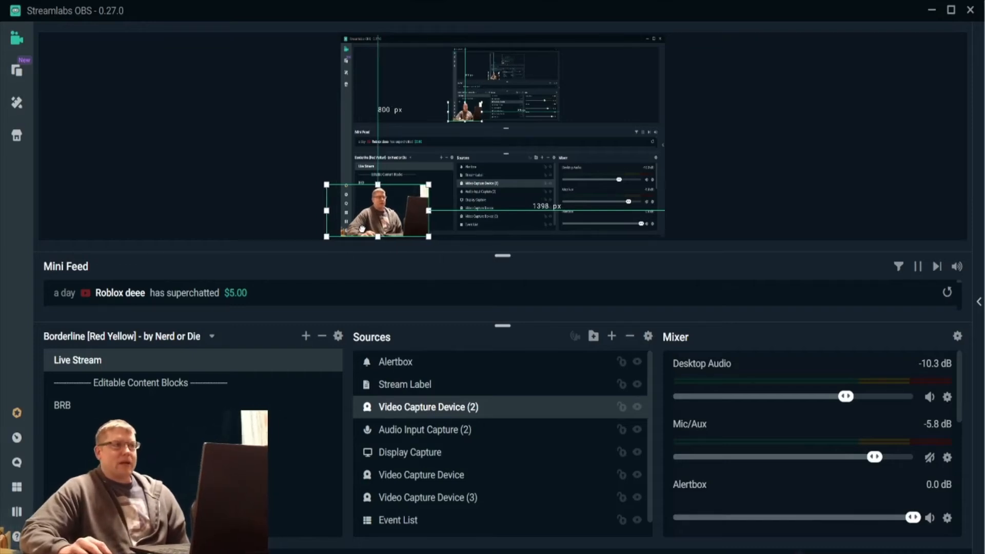
Step: Check the Audio Input Capture (2) source's level in the audio mixer
{"action": "left_click", "coordinate": [428, 434]}
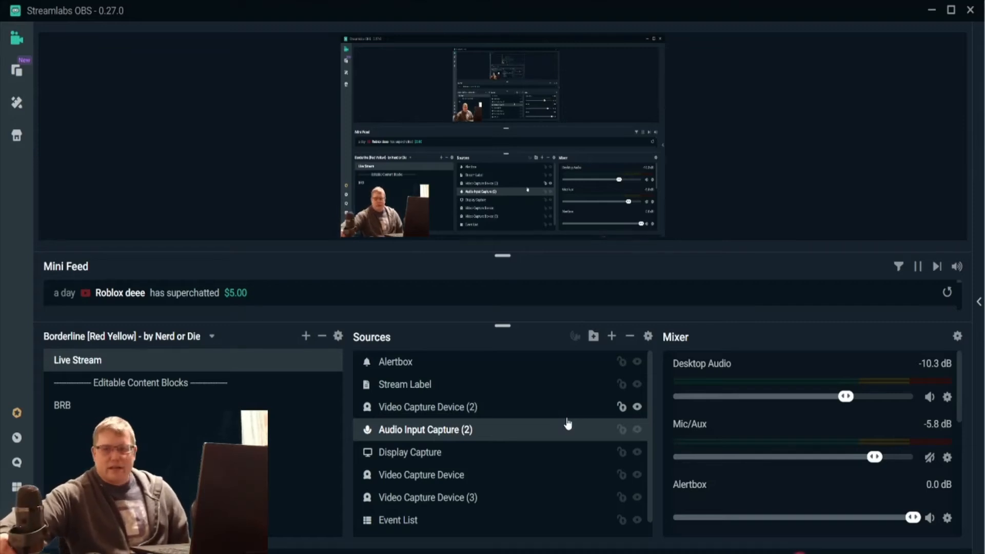
{"action": "scroll", "coordinate": [507, 359], "scroll_direction": "down", "scroll_amount": 1}
{"action": "scroll", "coordinate": [718, 440], "scroll_direction": "down", "scroll_amount": 3}
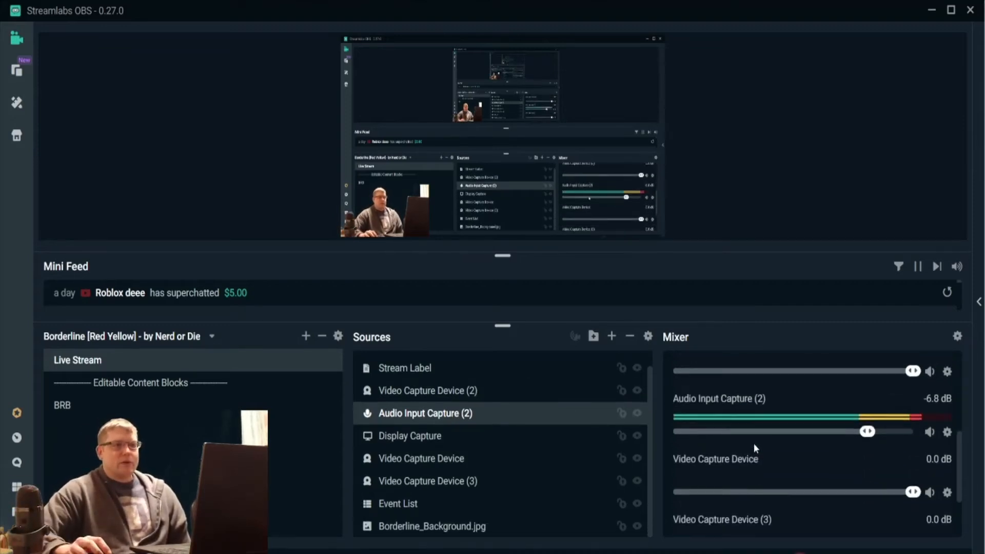
{"action": "scroll", "coordinate": [753, 443], "scroll_direction": "up", "scroll_amount": 4}
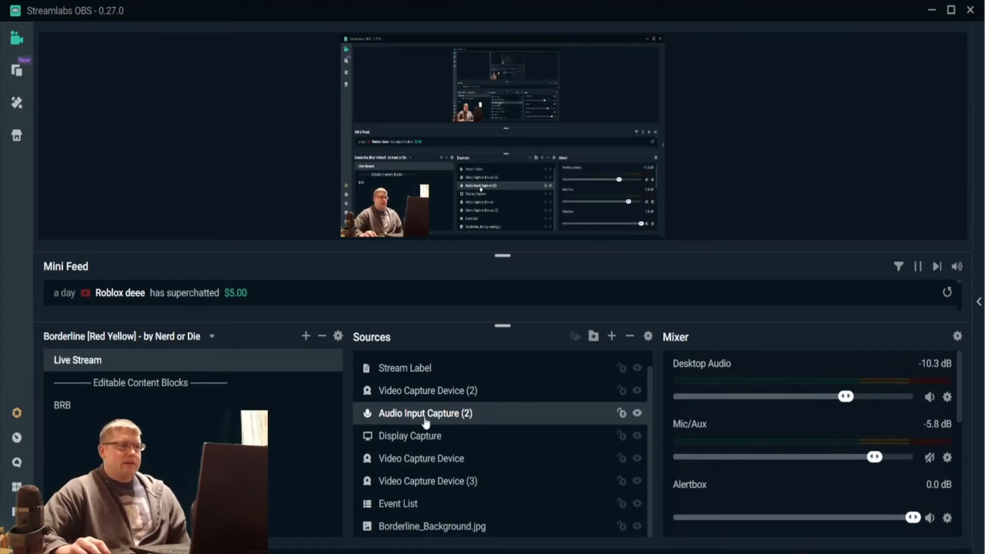
Step: Review the Noise Suppression and Noise Gate filter settings of the Audio Input Capture (2) source
{"action": "right_click", "coordinate": [466, 414]}
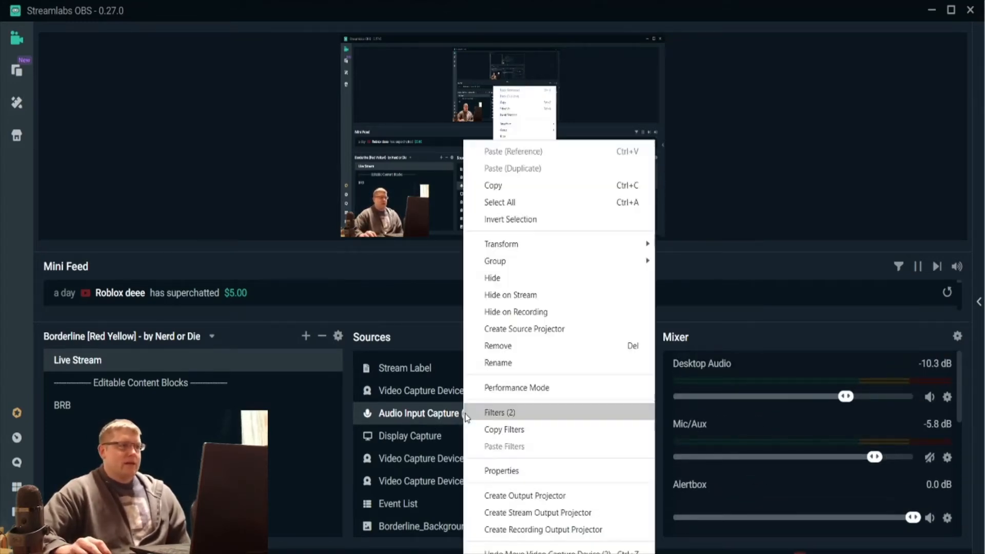
{"action": "left_click", "coordinate": [479, 410]}
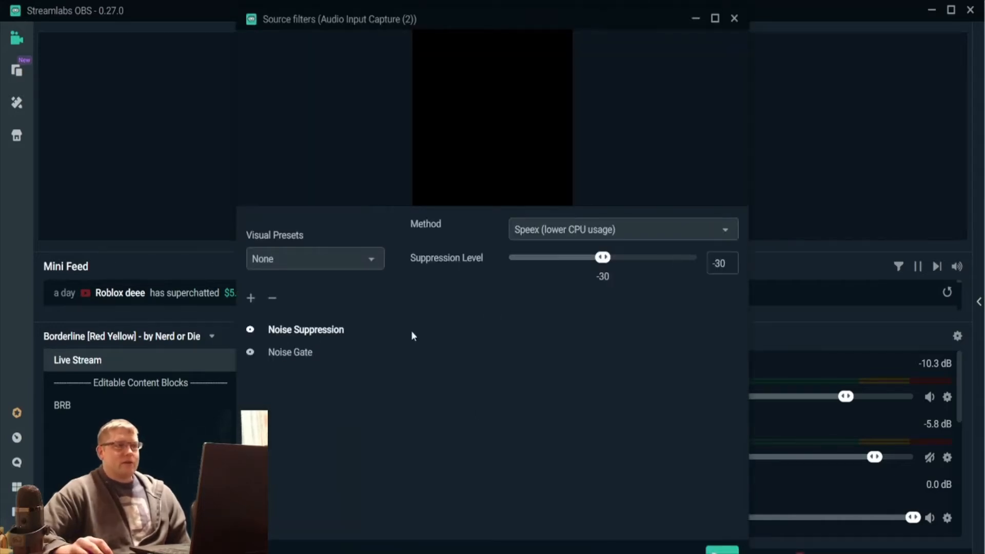
{"action": "left_click", "coordinate": [290, 353]}
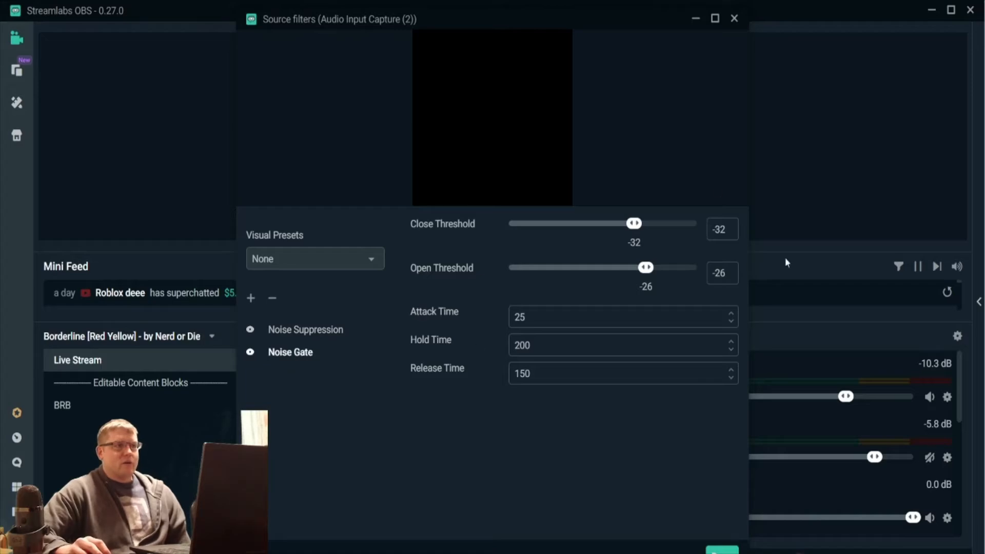
{"action": "mouse_move", "coordinate": [554, 4]}
{"action": "left_mouse_down"}
{"action": "mouse_move", "coordinate": [601, 33]}
{"action": "mouse_move", "coordinate": [569, 2]}
{"action": "left_mouse_up"}
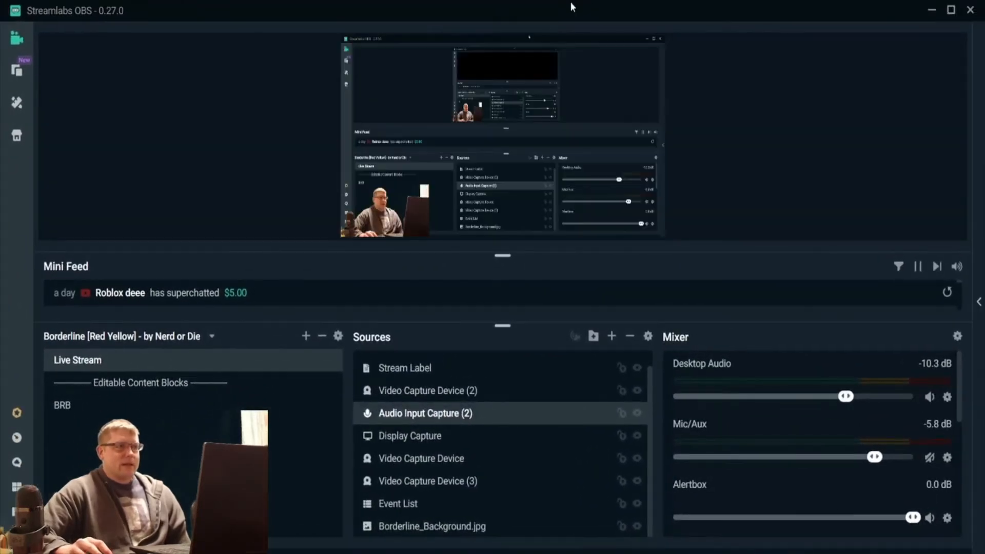
{"action": "right_click", "coordinate": [468, 412]}
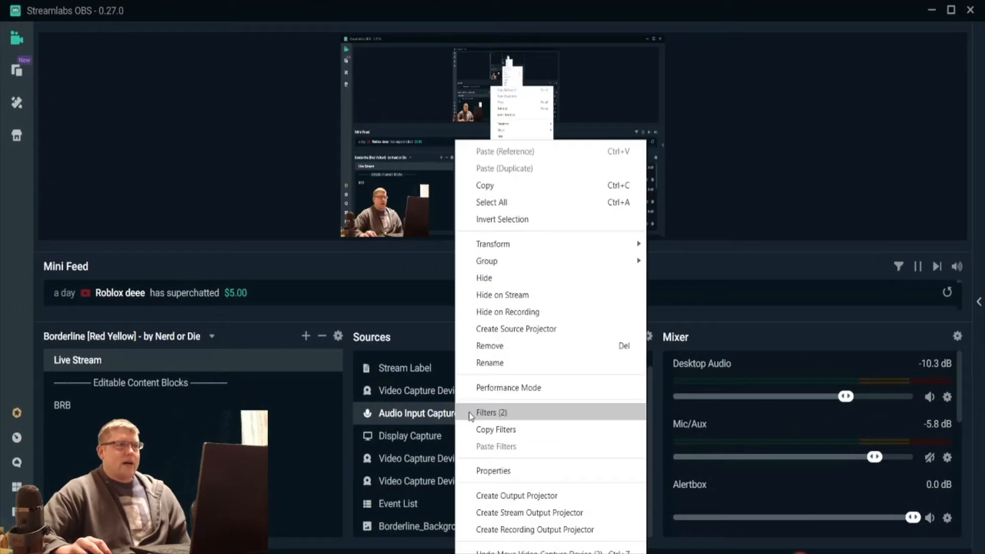
{"action": "left_click", "coordinate": [501, 412]}
{"action": "left_click", "coordinate": [308, 353]}
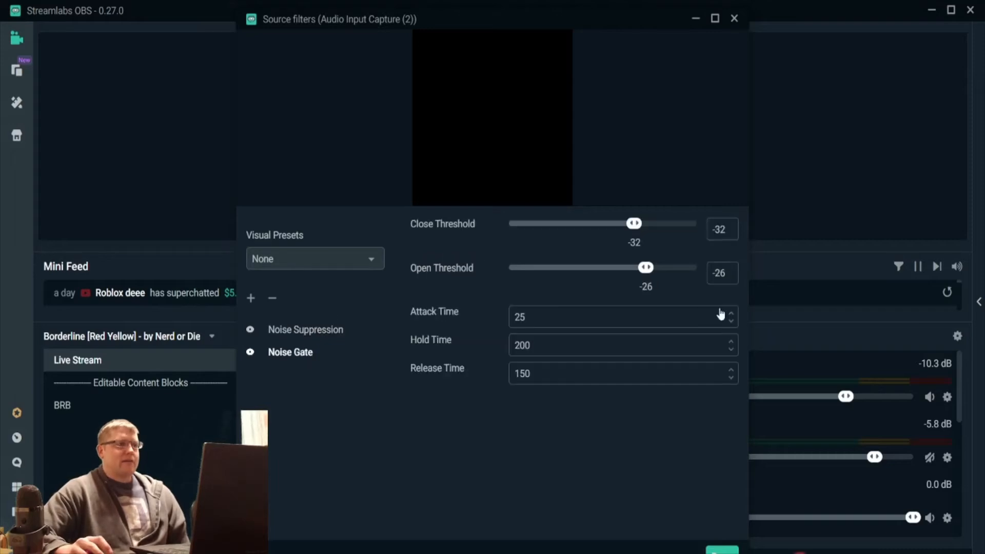
{"action": "left_click", "coordinate": [318, 333]}
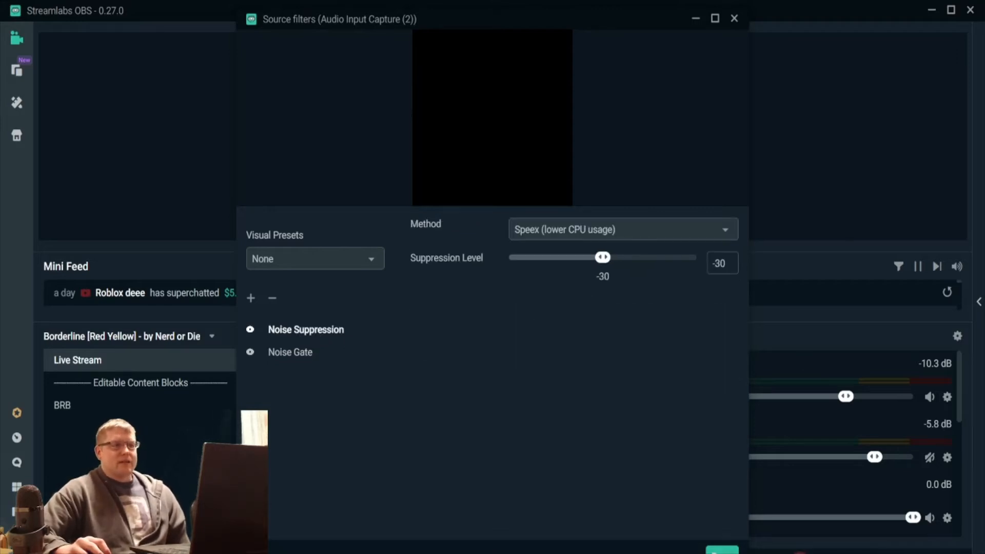
{"action": "left_click", "coordinate": [722, 551]}
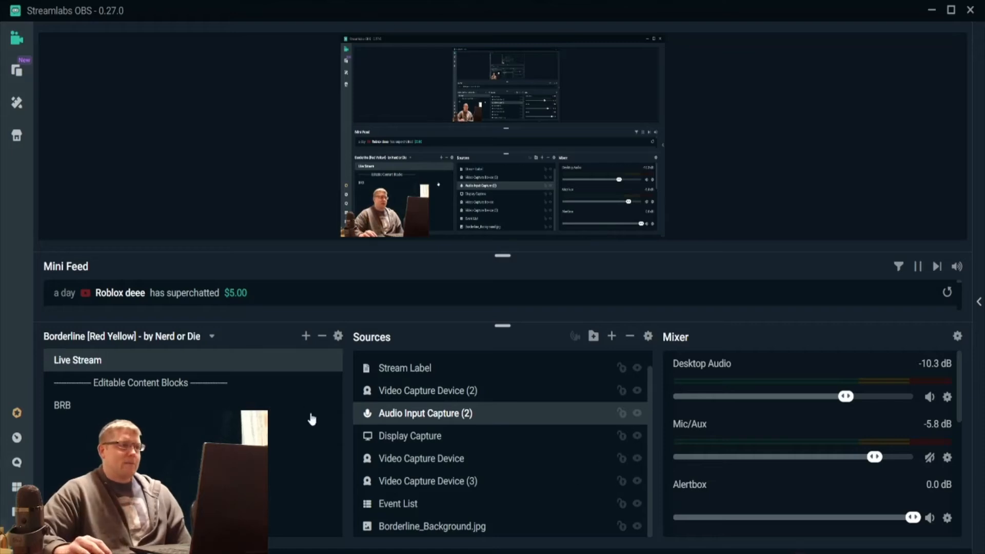
Step: Review the display choice in the Display Capture source's settings, and leave them without saving
{"action": "left_click", "coordinate": [382, 436]}
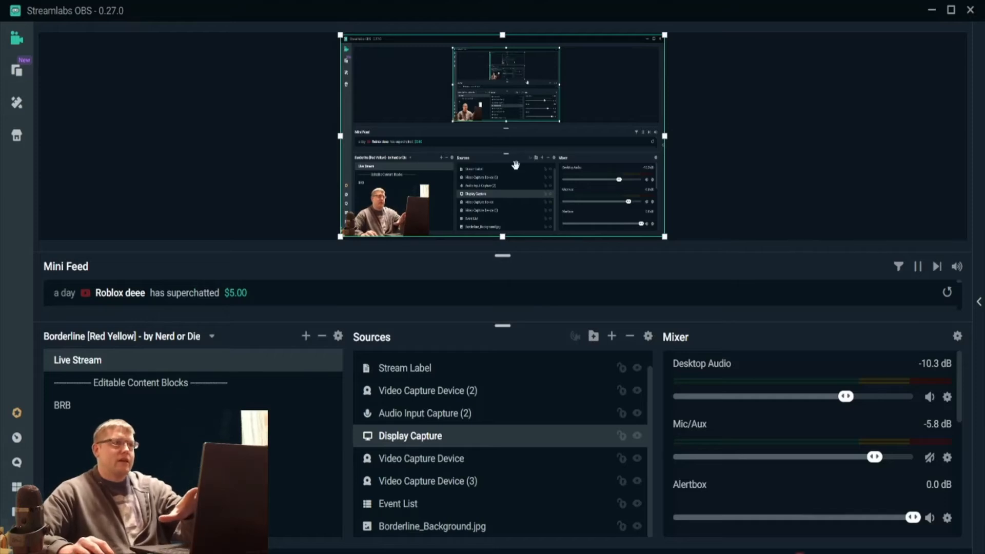
{"action": "double_click", "coordinate": [408, 436]}
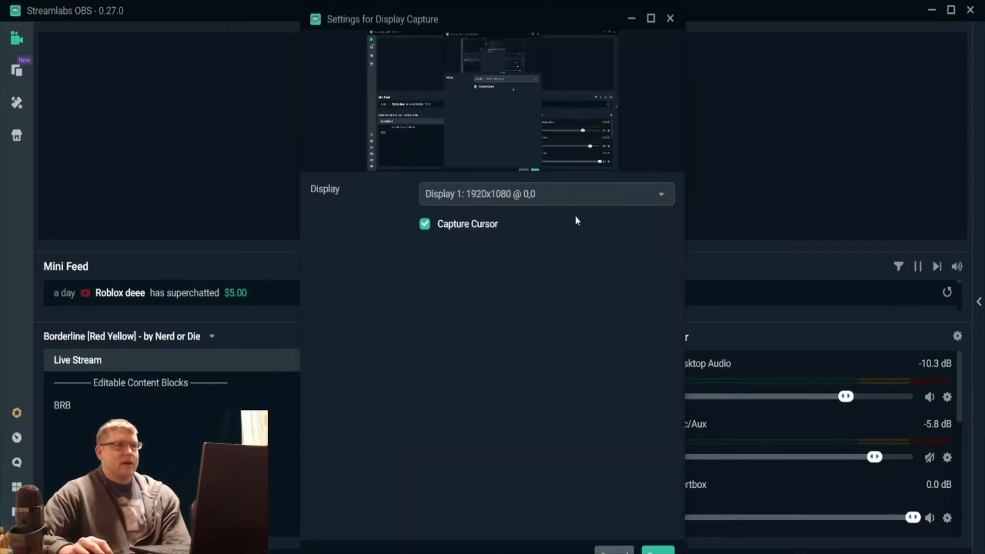
{"action": "left_click", "coordinate": [532, 187]}
{"action": "left_click", "coordinate": [320, 141]}
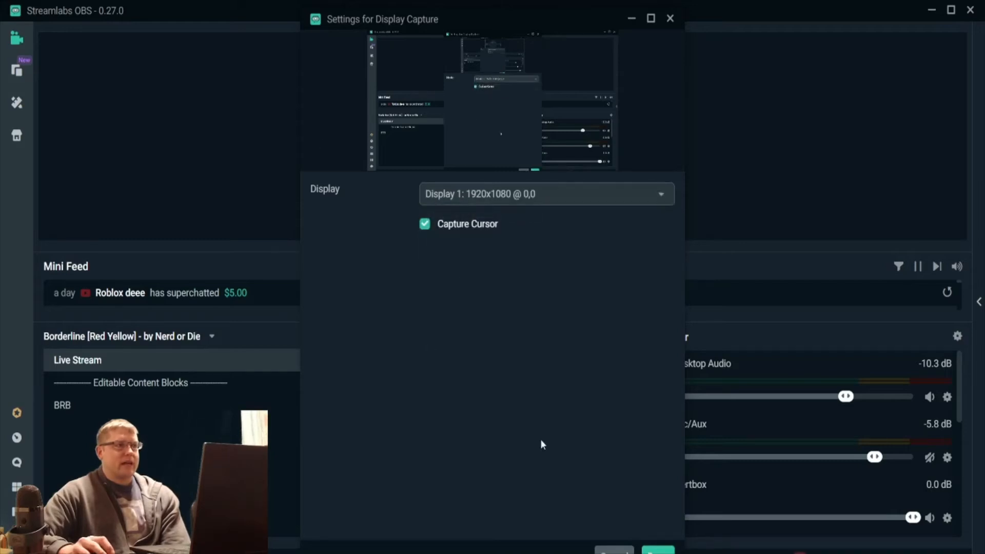
{"action": "left_click", "coordinate": [610, 547]}
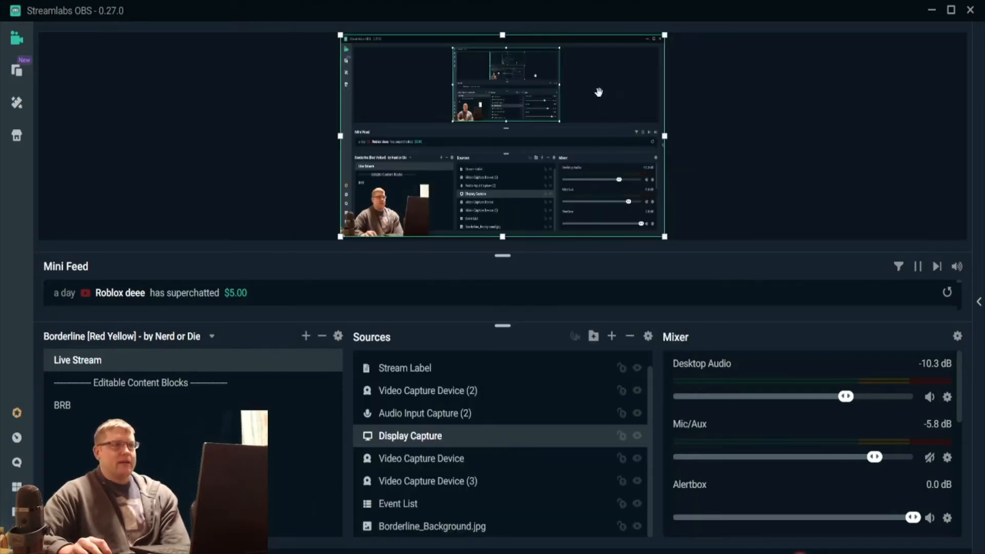
Step: Shrink the Display Capture image on the canvas by its corner, and enlarge it back to fill the canvas
{"action": "left_click_drag", "start_coordinate": [664, 35], "coordinate": [636, 83]}
{"action": "left_click_drag", "start_coordinate": [583, 121], "coordinate": [663, 73]}
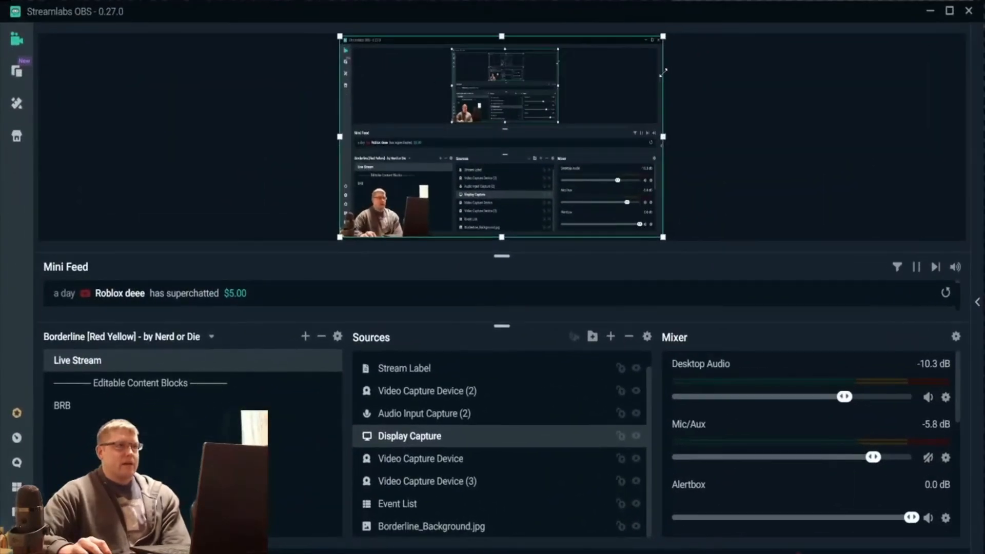
Step: Stretch the Display Capture source to the screen, try fitting it to the screen instead, and stretch it to the screen again
{"action": "right_click", "coordinate": [416, 442]}
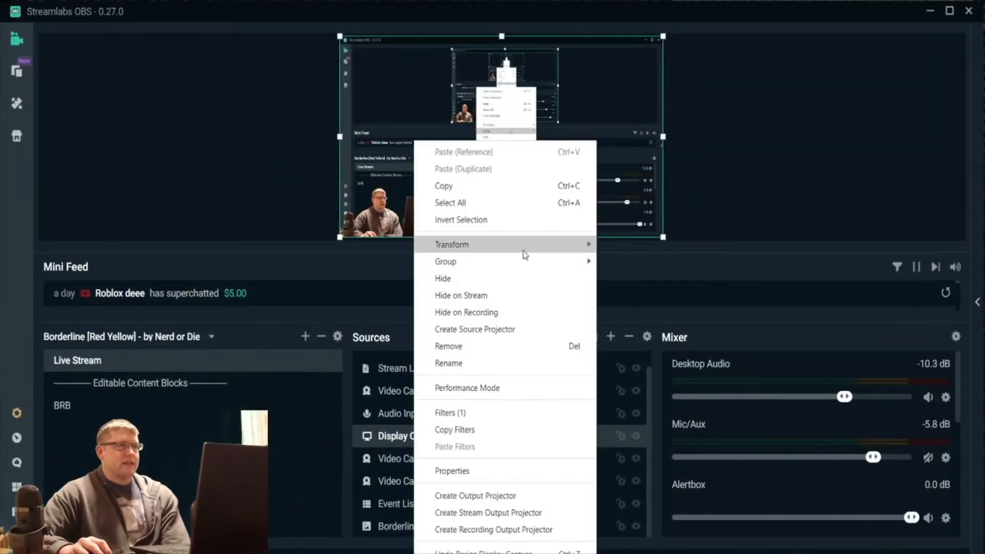
{"action": "mouse_move", "coordinate": [527, 250]}
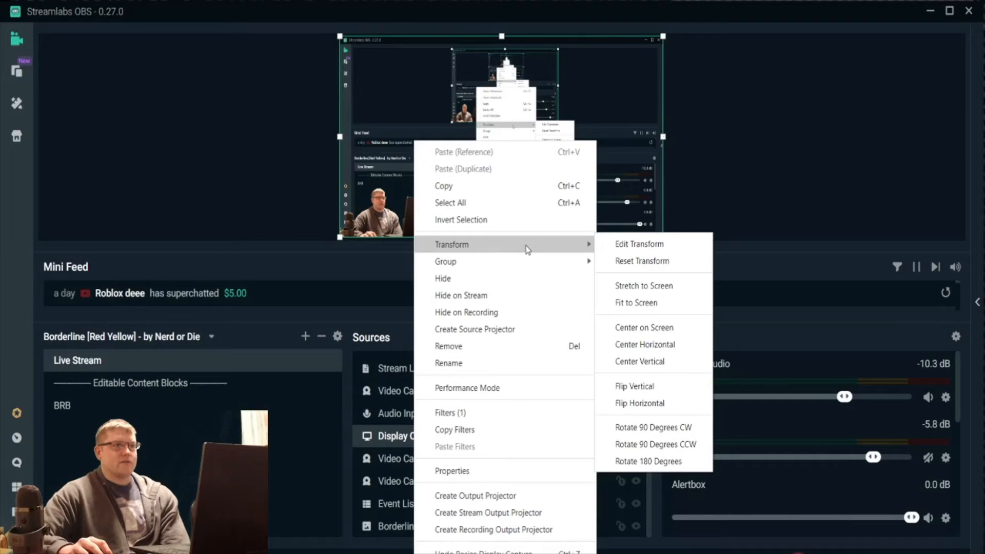
{"action": "left_click", "coordinate": [657, 291]}
{"action": "right_click", "coordinate": [420, 437]}
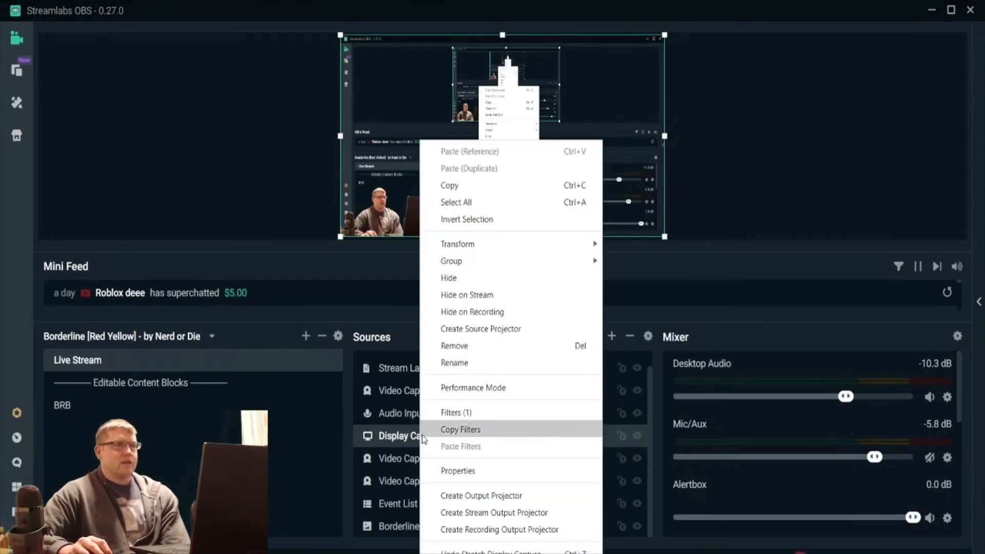
{"action": "mouse_move", "coordinate": [584, 245]}
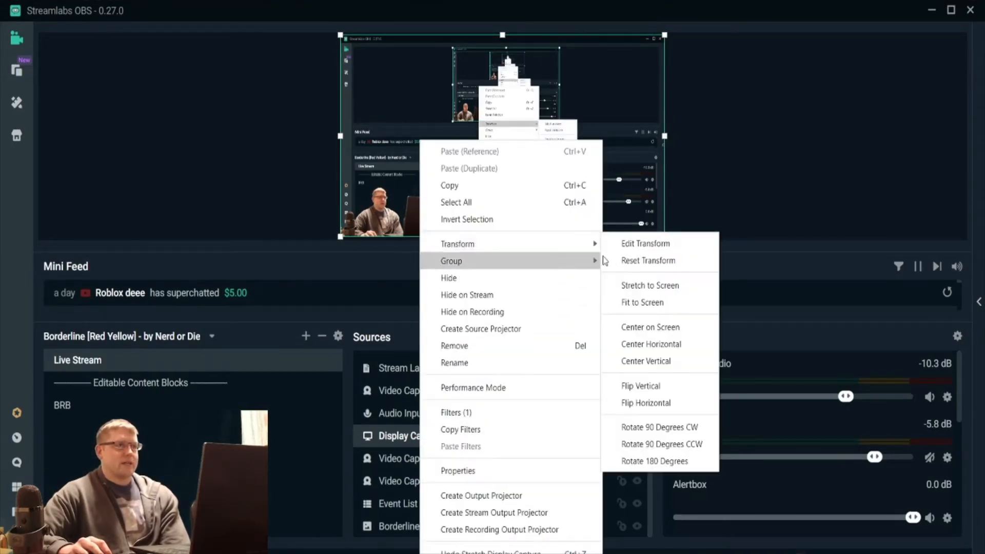
{"action": "left_click", "coordinate": [659, 307]}
{"action": "right_click", "coordinate": [391, 424]}
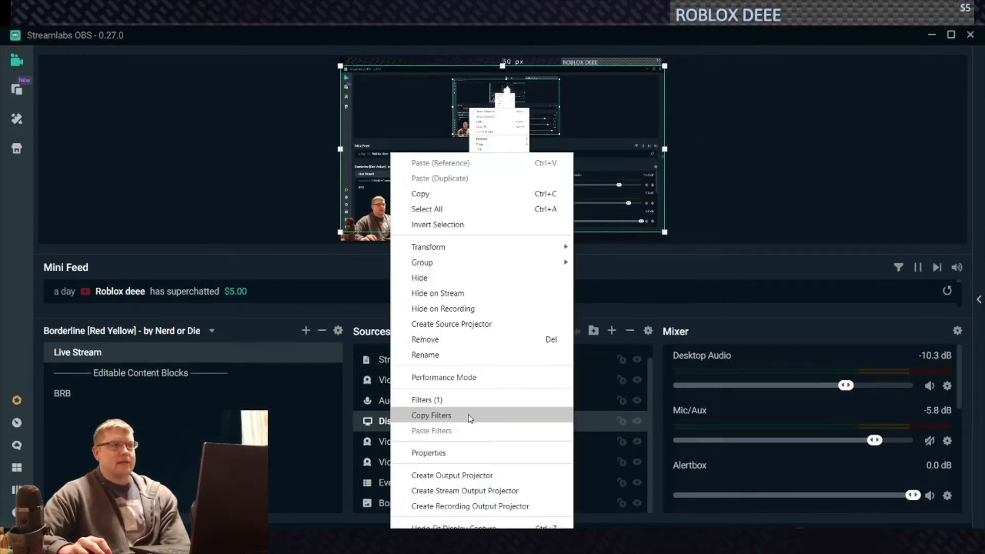
{"action": "mouse_move", "coordinate": [528, 247]}
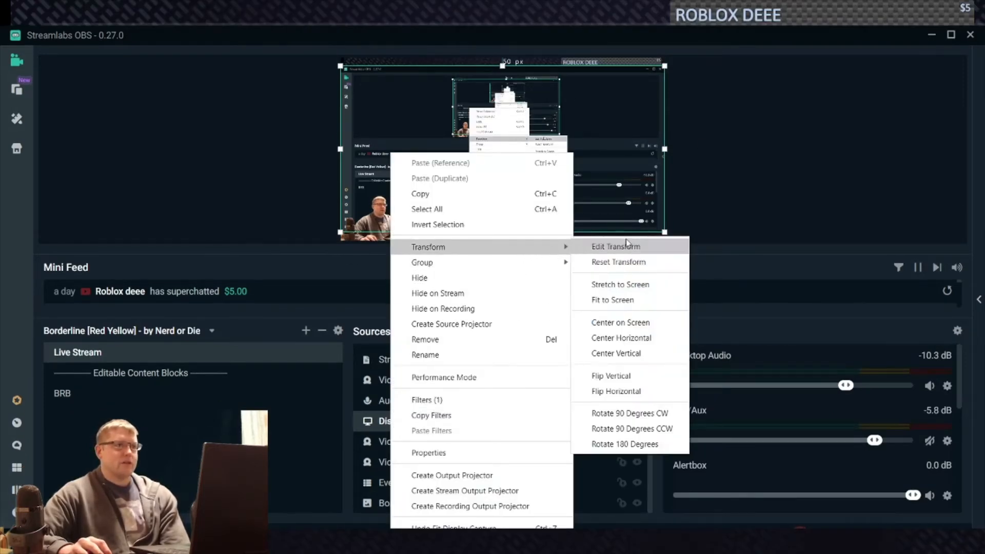
{"action": "left_click", "coordinate": [638, 284]}
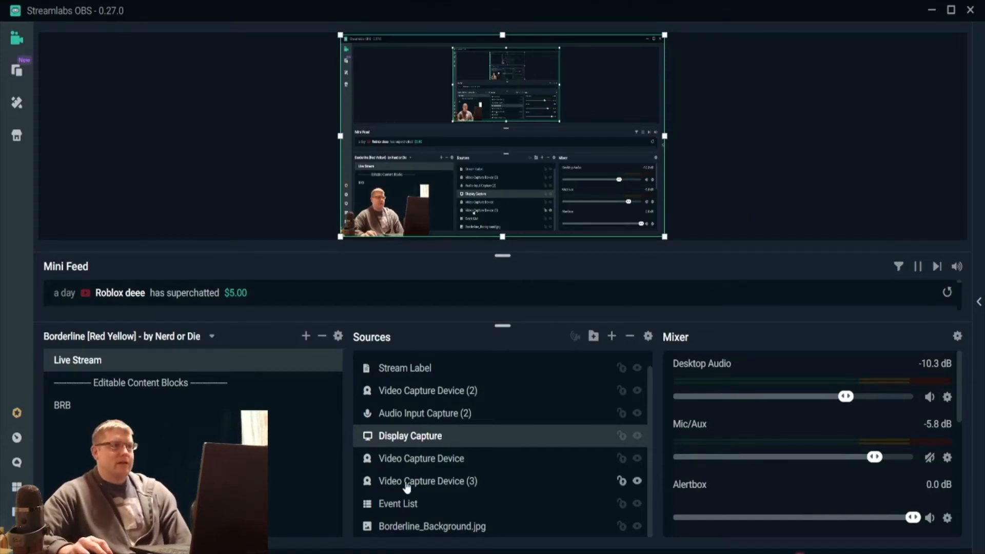
Step: Review the device, resolution and color settings of the Video Capture Device source, and save them
{"action": "left_click", "coordinate": [447, 461]}
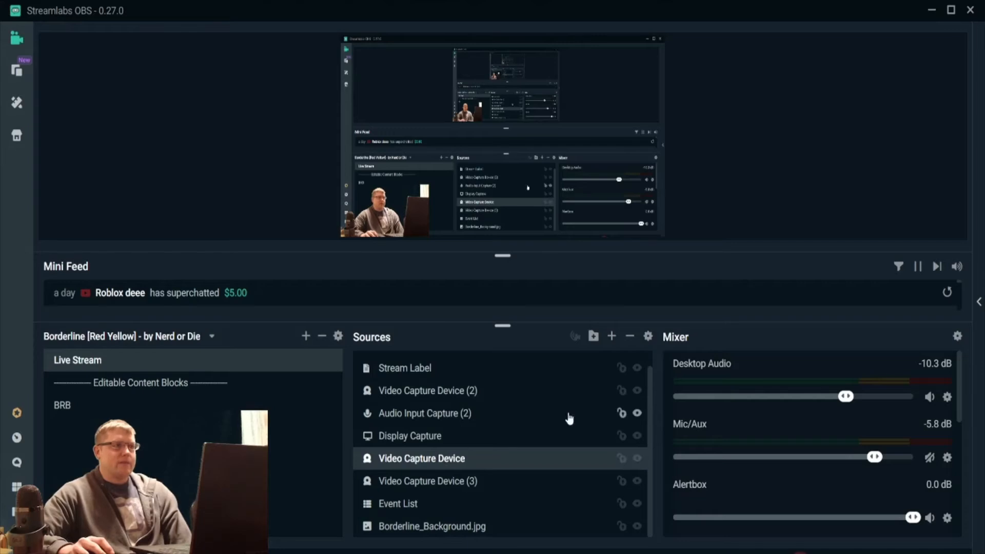
{"action": "right_click", "coordinate": [450, 460]}
{"action": "double_click", "coordinate": [418, 462]}
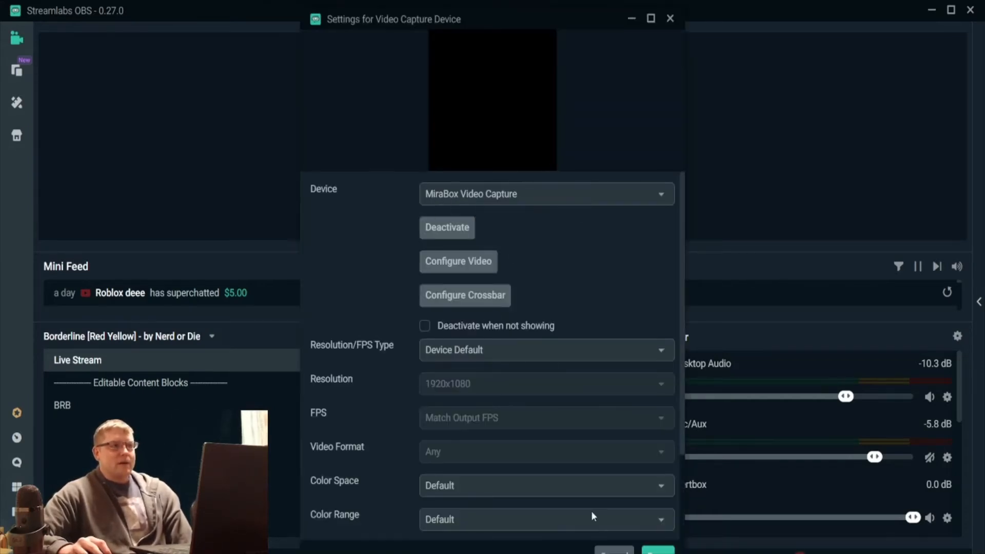
{"action": "left_click", "coordinate": [658, 551]}
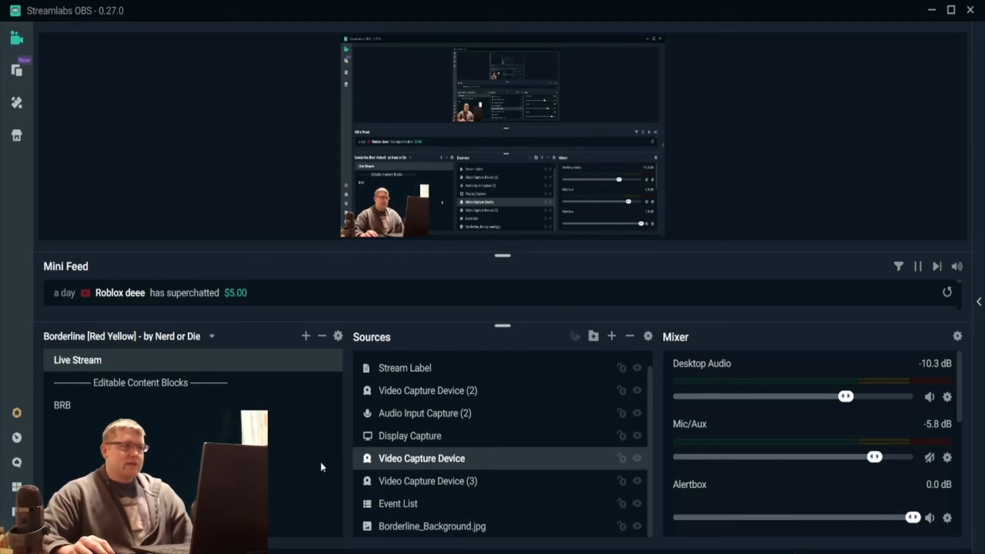
Step: Move the Event List source to the front of the source order, and return it to just above Borderline_Background.jpg
{"action": "left_click", "coordinate": [476, 485]}
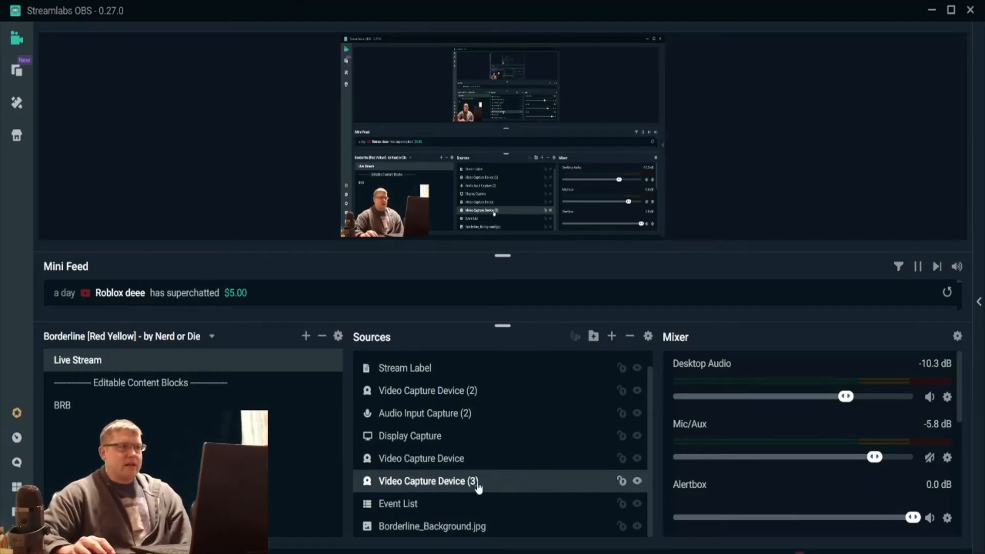
{"action": "left_click", "coordinate": [400, 504]}
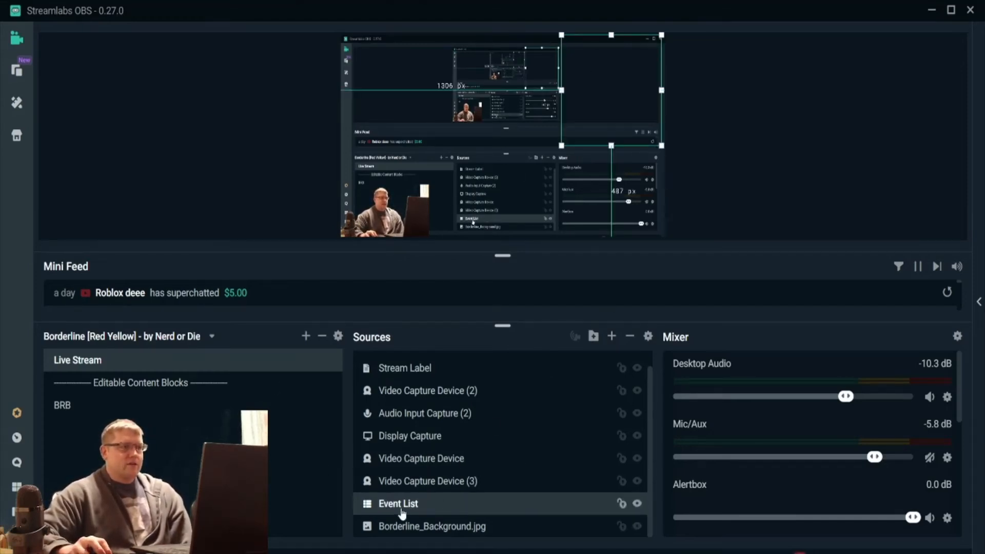
{"action": "left_click_drag", "start_coordinate": [402, 513], "coordinate": [424, 365]}
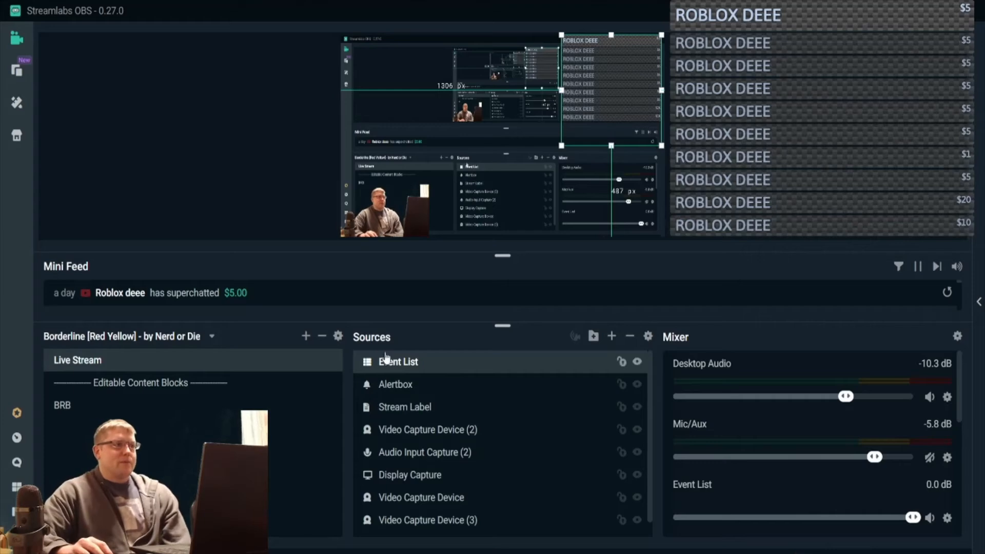
{"action": "scroll", "coordinate": [426, 492], "scroll_direction": "down", "scroll_amount": 1}
{"action": "left_click_drag", "start_coordinate": [429, 536], "coordinate": [431, 517]}
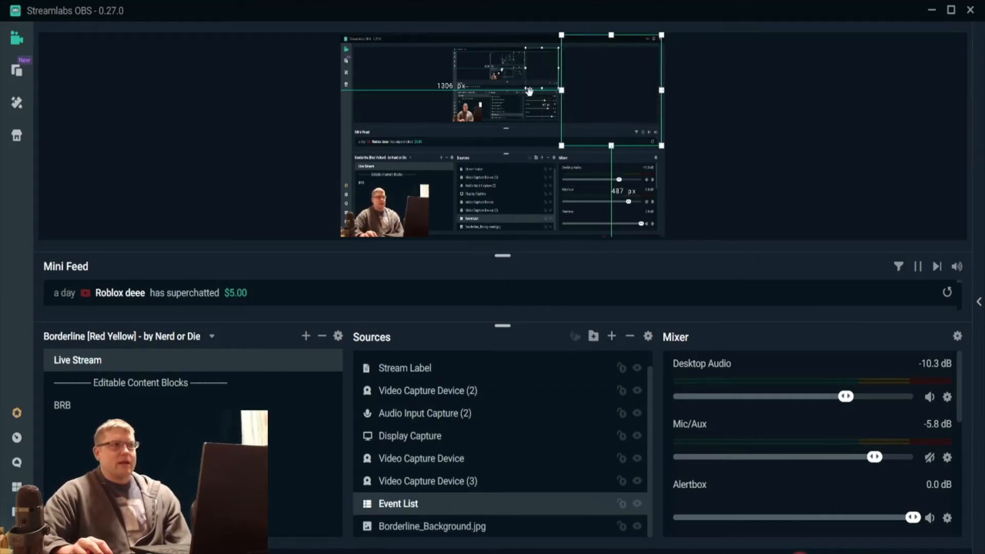
Step: Check the image file setting of Borderline_Background.jpg without saving, and shrink the image slightly by its corner on the canvas
{"action": "left_click", "coordinate": [575, 226]}
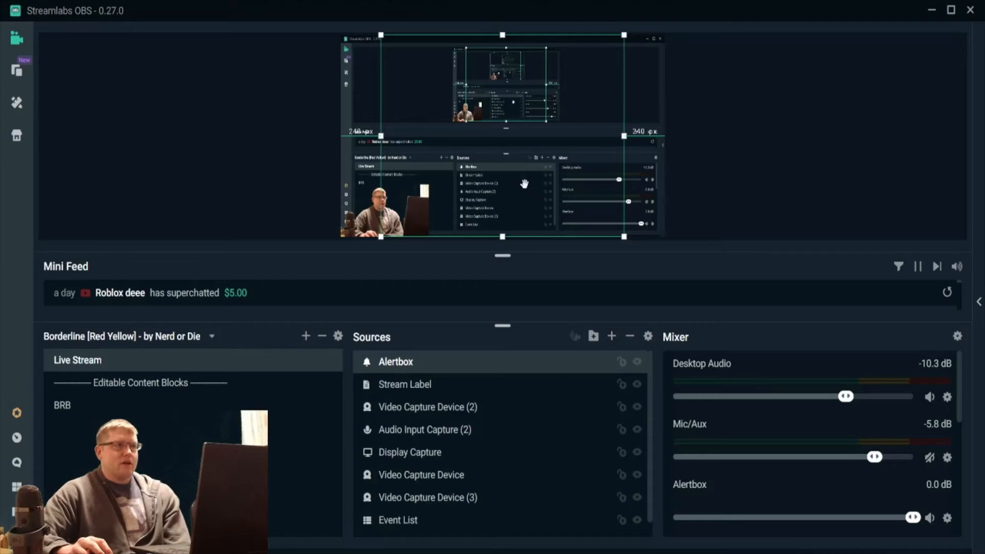
{"action": "left_click", "coordinate": [652, 207]}
{"action": "left_click", "coordinate": [467, 535]}
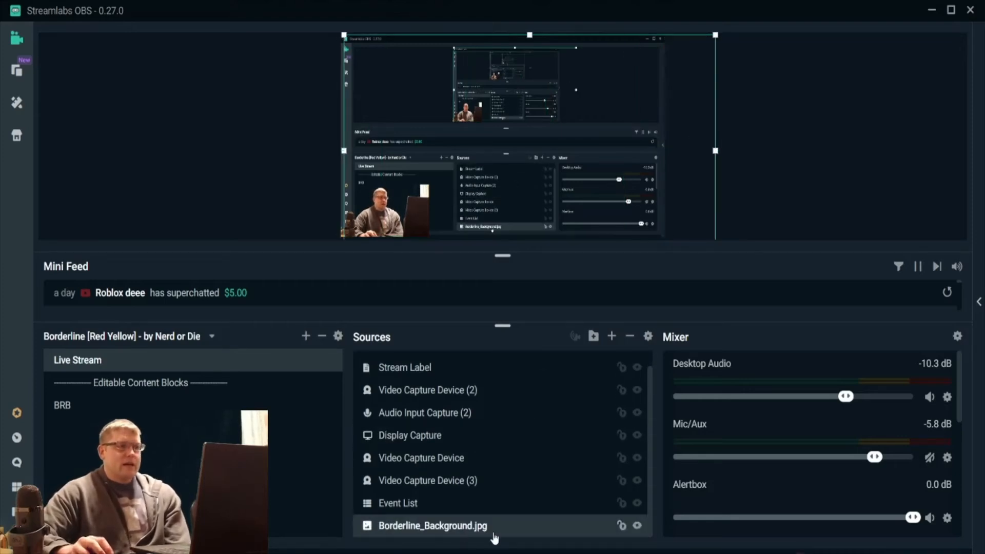
{"action": "double_click", "coordinate": [417, 534]}
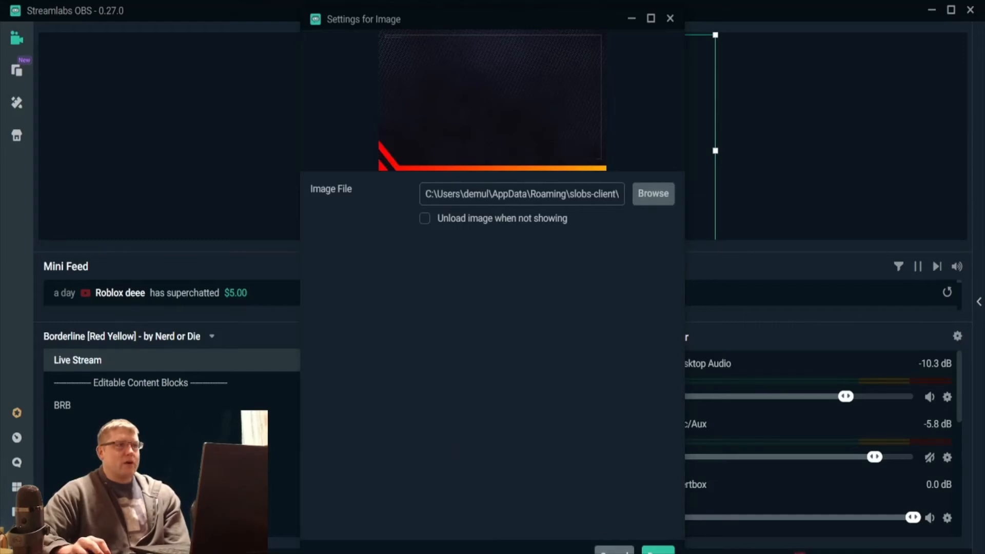
{"action": "left_click", "coordinate": [669, 18]}
{"action": "left_click_drag", "start_coordinate": [713, 39], "coordinate": [665, 37]}
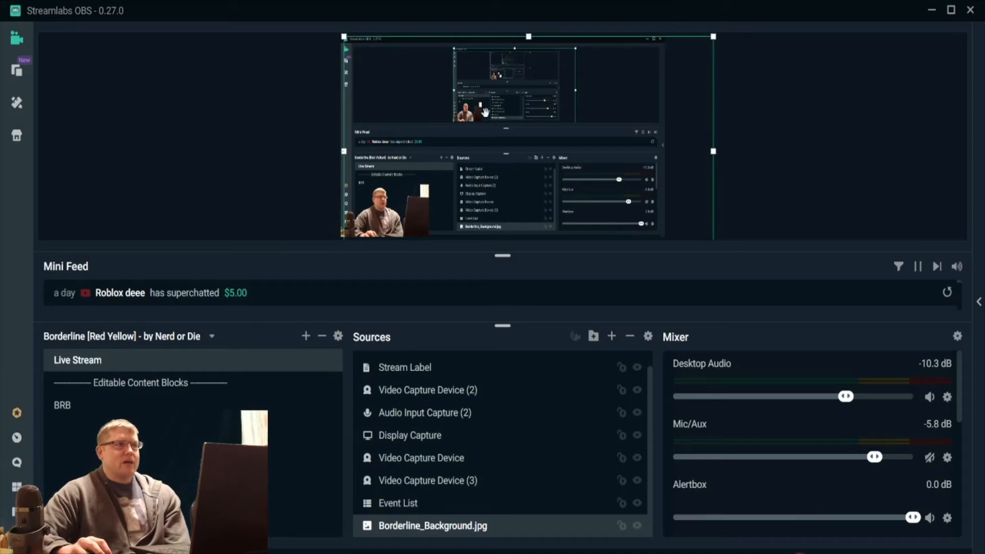
Step: Move the Display Capture aside on the canvas to reveal the background, and move it back to fill the canvas
{"action": "left_click", "coordinate": [440, 117]}
{"action": "left_click", "coordinate": [358, 91]}
{"action": "left_click_drag", "start_coordinate": [358, 91], "coordinate": [507, 147]}
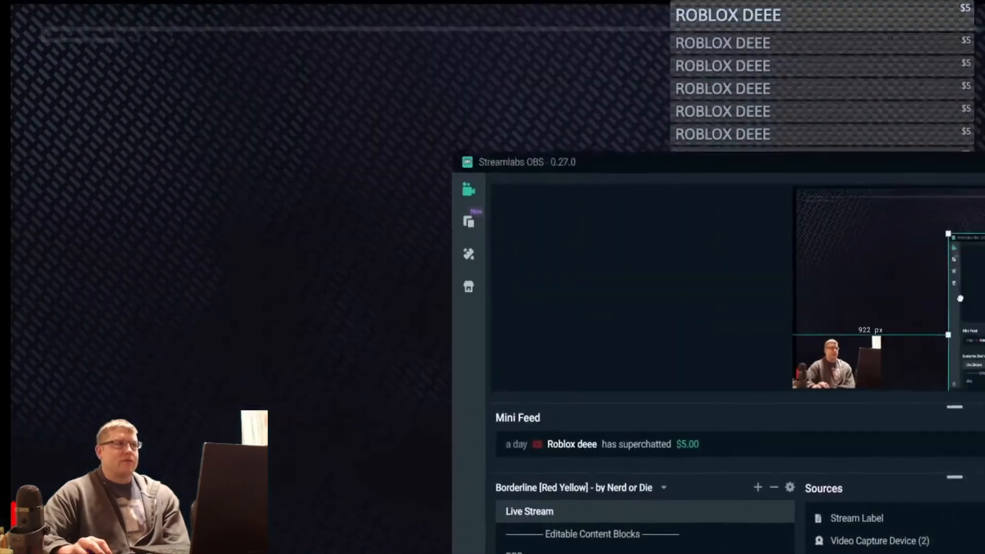
{"action": "left_click_drag", "start_coordinate": [960, 298], "coordinate": [879, 280]}
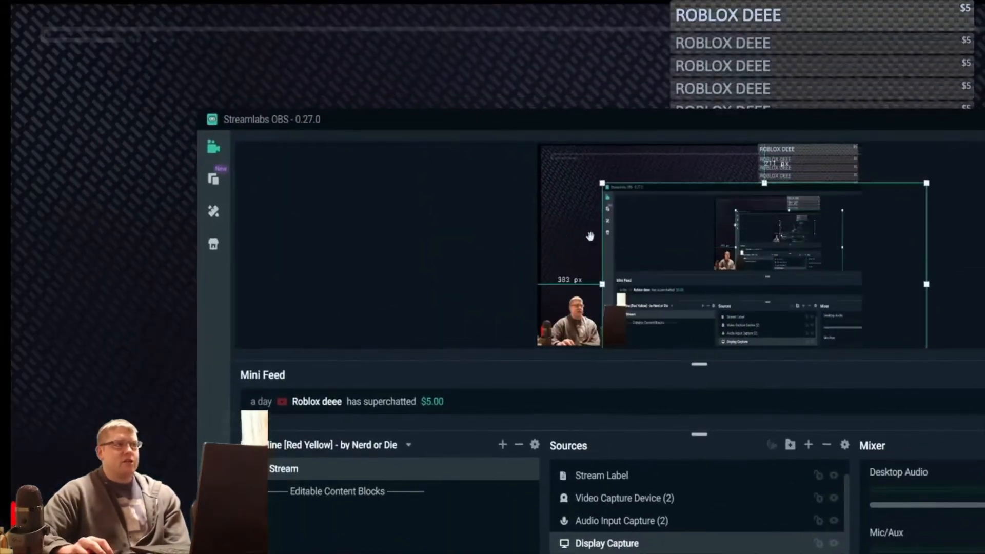
{"action": "left_click_drag", "start_coordinate": [682, 225], "coordinate": [428, 78]}
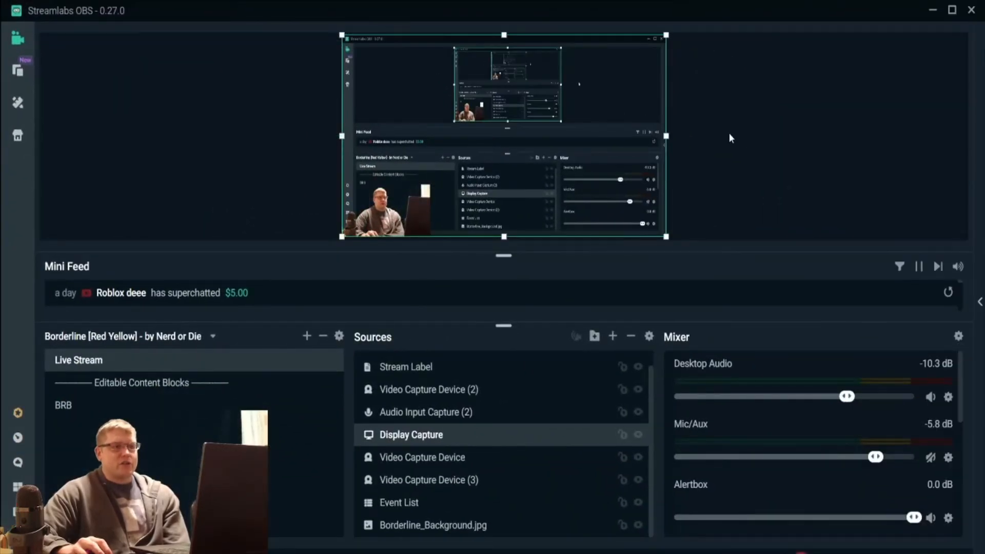
{"action": "left_click", "coordinate": [748, 142]}
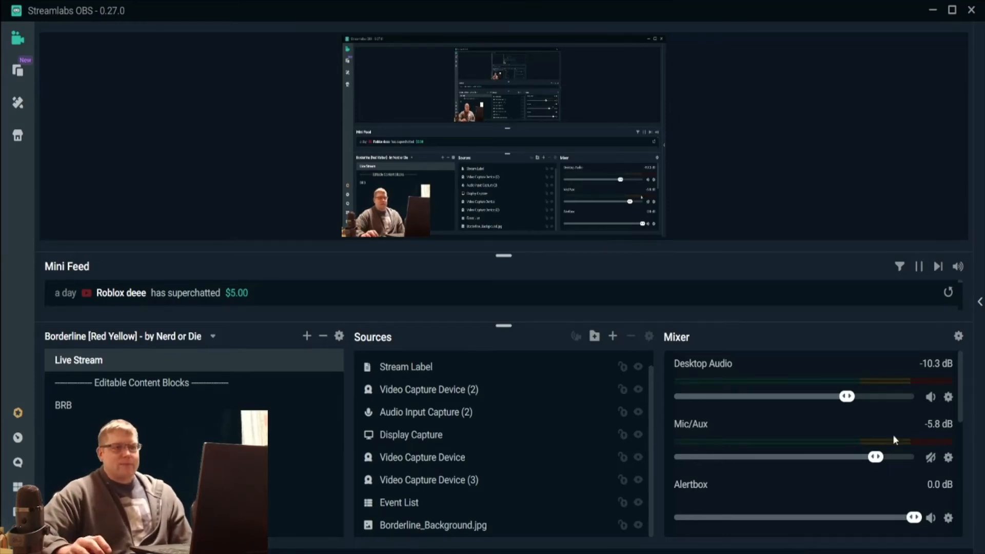
Step: Duplicate the Live Stream scene under the suggested name, switch to the original scene, and return to the copy
{"action": "scroll", "coordinate": [848, 425], "scroll_direction": "down", "scroll_amount": 3}
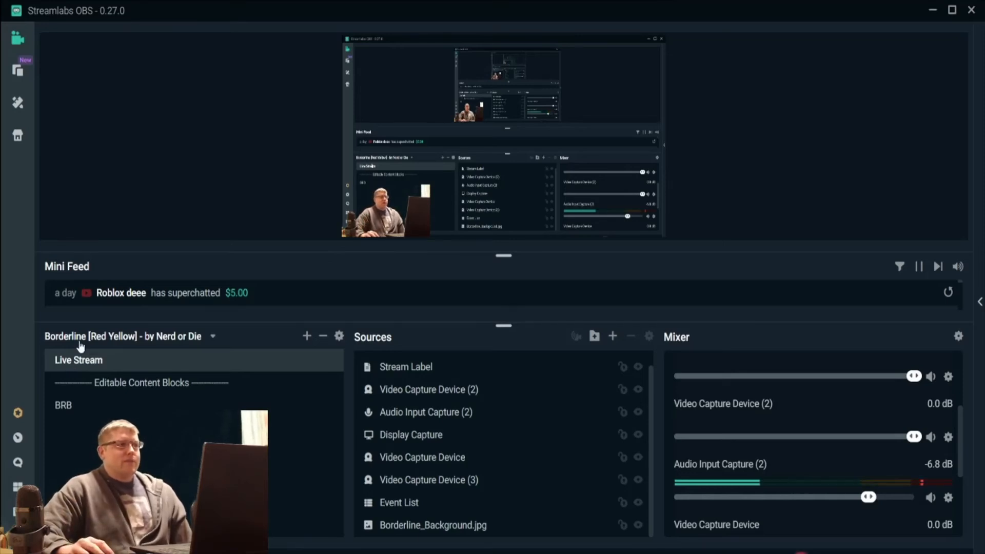
{"action": "right_click", "coordinate": [89, 362]}
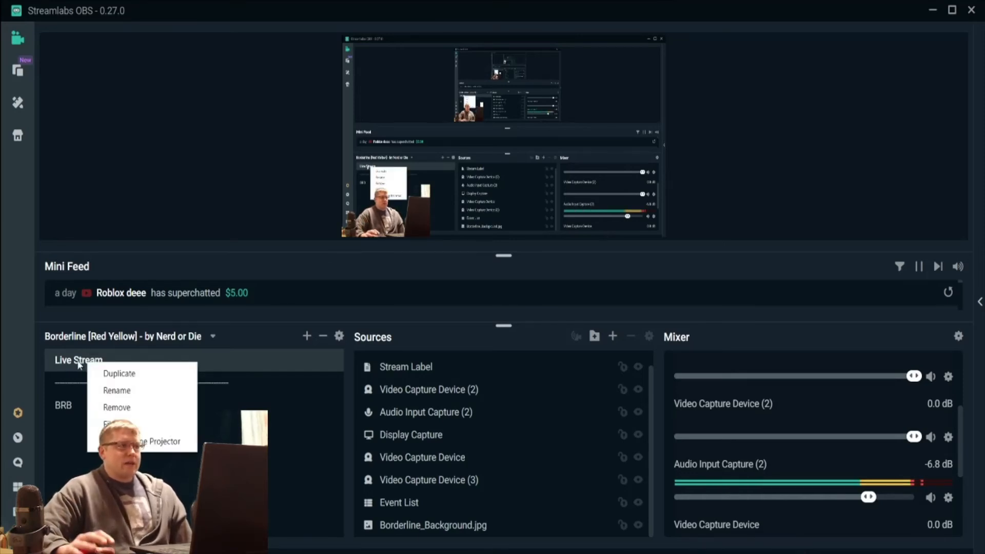
{"action": "left_click", "coordinate": [123, 374]}
{"action": "left_click", "coordinate": [594, 366]}
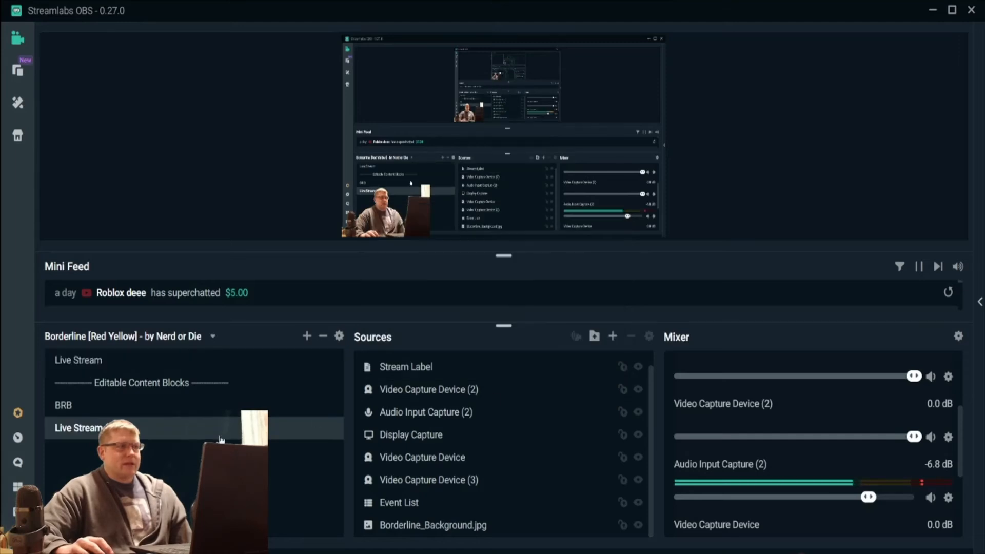
{"action": "left_click", "coordinate": [106, 364]}
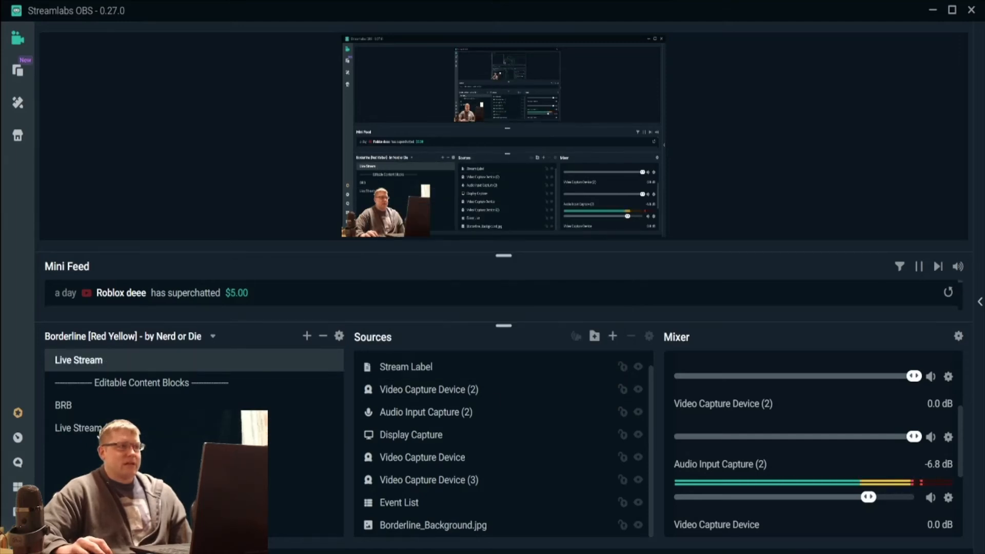
{"action": "left_click", "coordinate": [98, 431]}
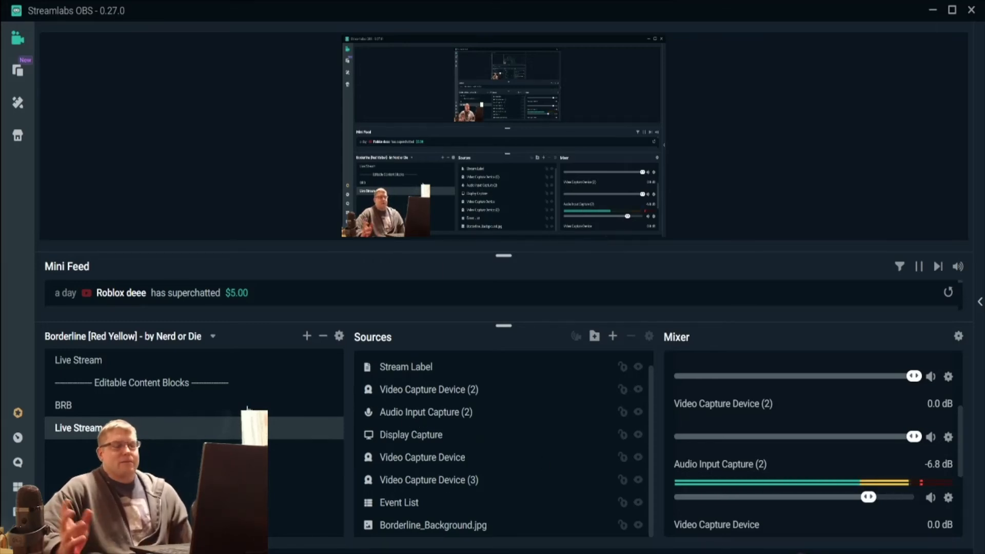
Step: Lower the Desktop Audio level to -10.8 dB in the audio mixer
{"action": "scroll", "coordinate": [868, 429], "scroll_direction": "down", "scroll_amount": 3}
{"action": "scroll", "coordinate": [866, 426], "scroll_direction": "up", "scroll_amount": 7}
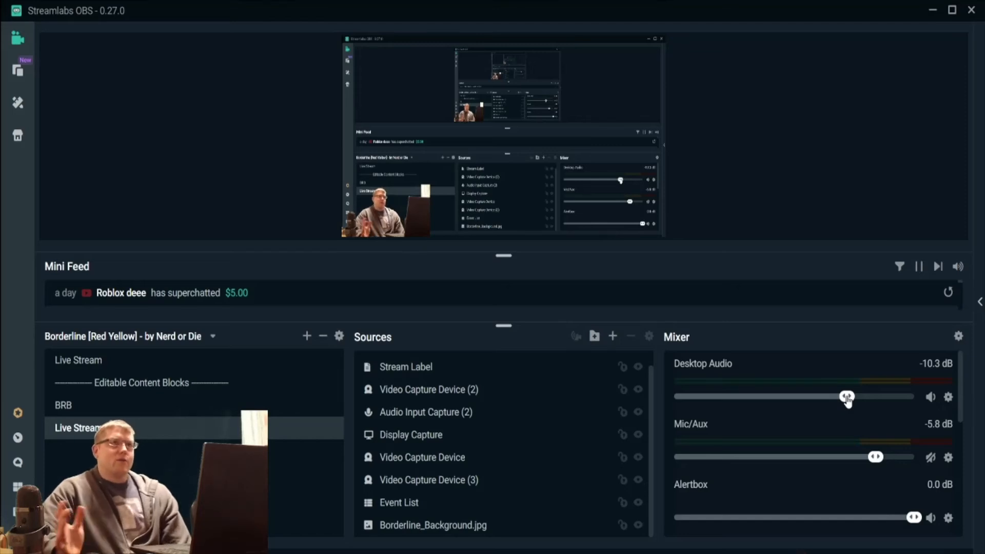
{"action": "mouse_move", "coordinate": [847, 398]}
{"action": "left_mouse_down"}
{"action": "mouse_move", "coordinate": [810, 398]}
{"action": "mouse_move", "coordinate": [846, 398]}
{"action": "left_mouse_up"}
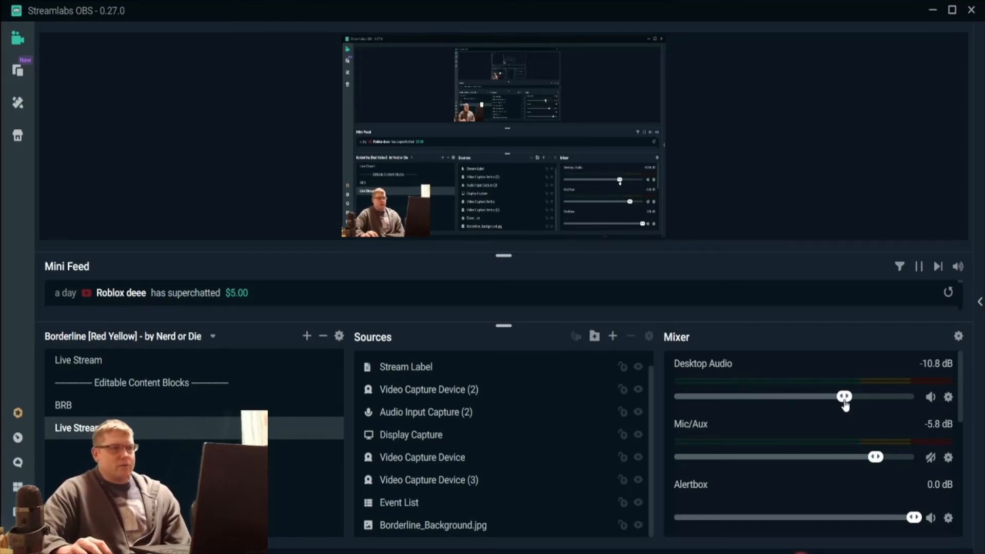
Step: Lower the Audio Input Capture (2) level to -8.3 dB, and look over the other sources in the audio mixer
{"action": "scroll", "coordinate": [833, 389], "scroll_direction": "down", "scroll_amount": 5}
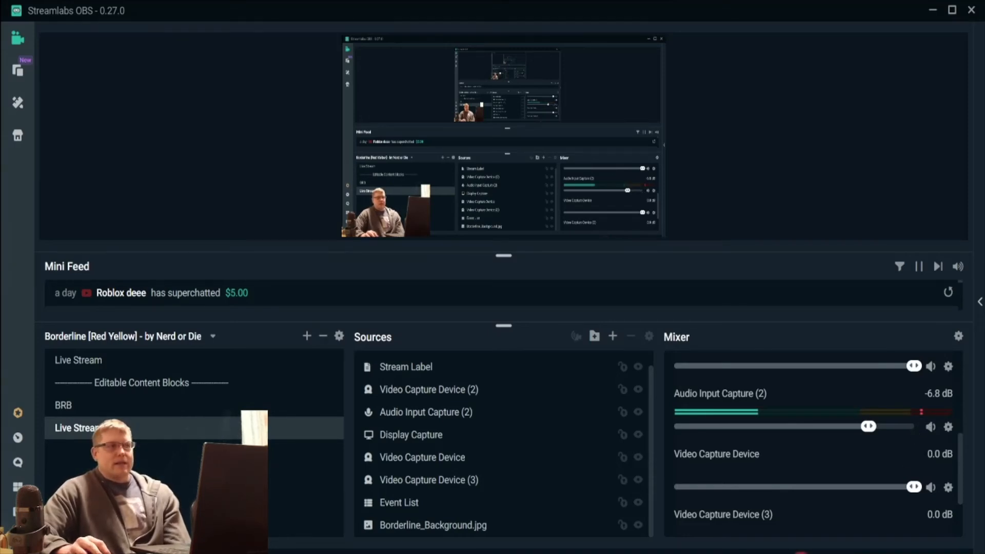
{"action": "left_click", "coordinate": [614, 185]}
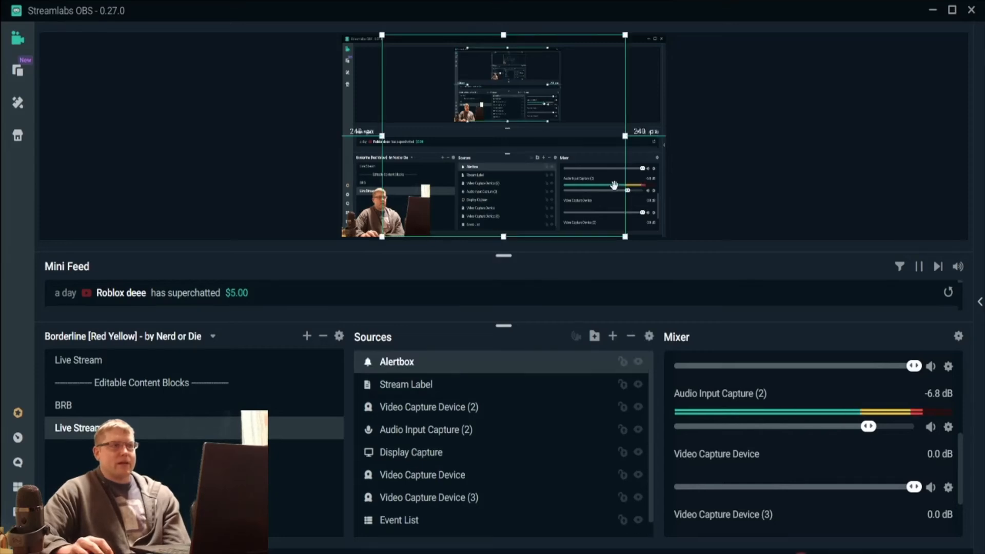
{"action": "left_click", "coordinate": [615, 186]}
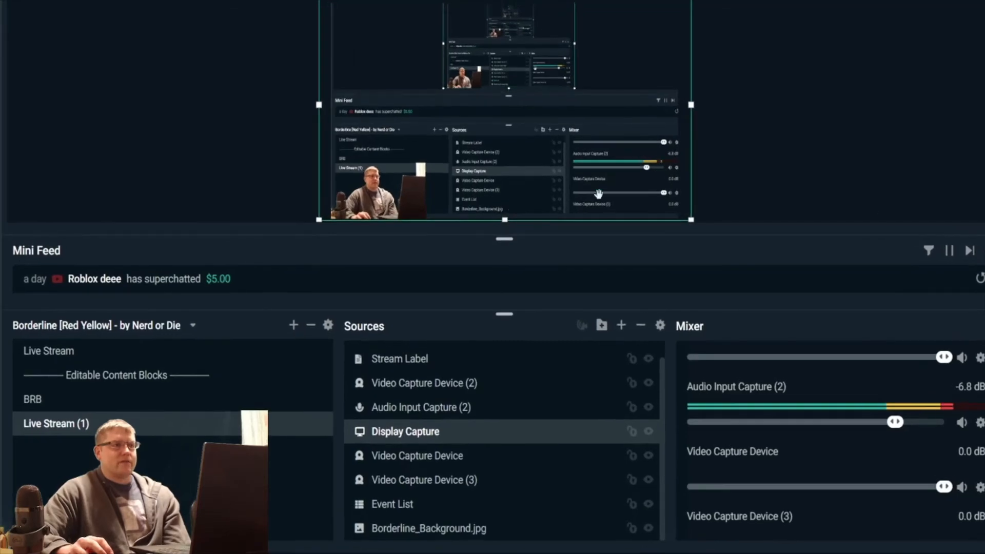
{"action": "left_click", "coordinate": [814, 138]}
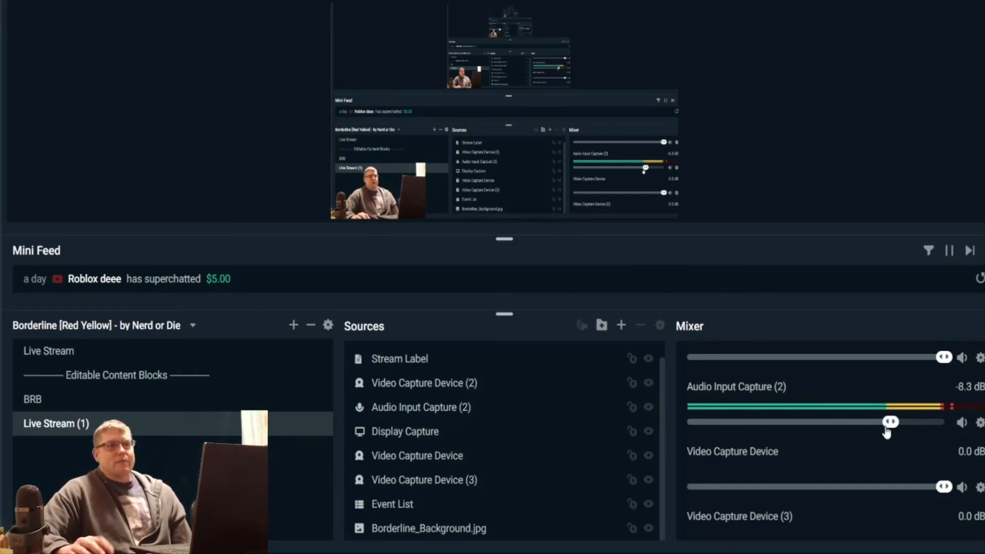
{"action": "left_click", "coordinate": [884, 426]}
{"action": "scroll", "coordinate": [856, 411], "scroll_direction": "down", "scroll_amount": 3}
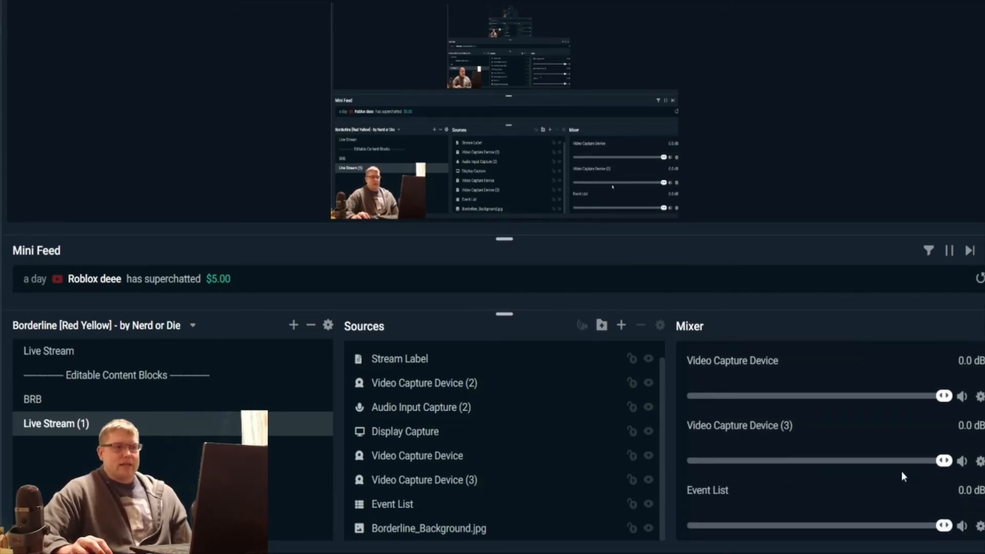
{"action": "scroll", "coordinate": [749, 500], "scroll_direction": "up", "scroll_amount": 5}
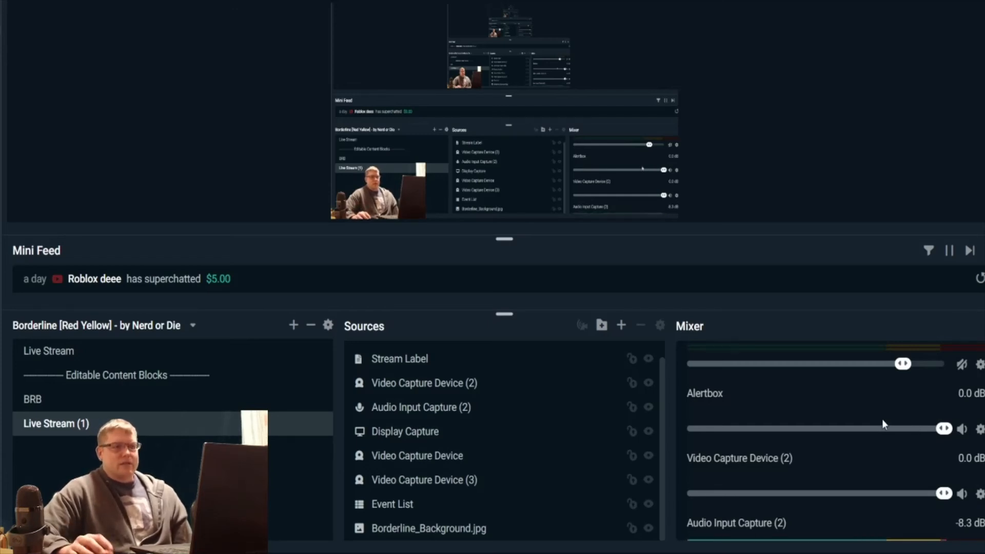
Step: Look over the levels of all audio sources in the mixer, from Desktop Audio down to Event List
{"action": "scroll", "coordinate": [433, 410], "scroll_direction": "up", "scroll_amount": 1}
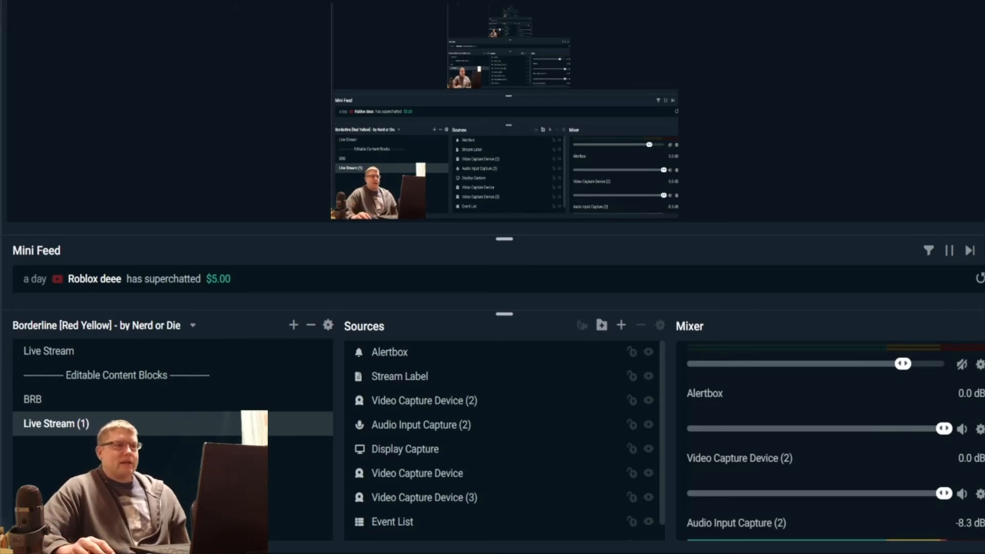
{"action": "scroll", "coordinate": [802, 420], "scroll_direction": "down", "scroll_amount": 3}
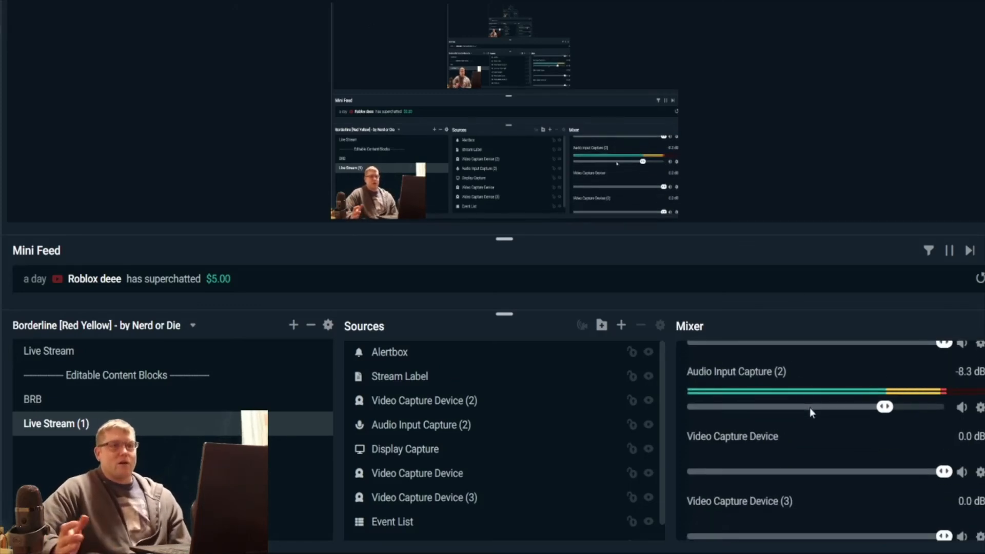
{"action": "scroll", "coordinate": [841, 450], "scroll_direction": "down", "scroll_amount": 2}
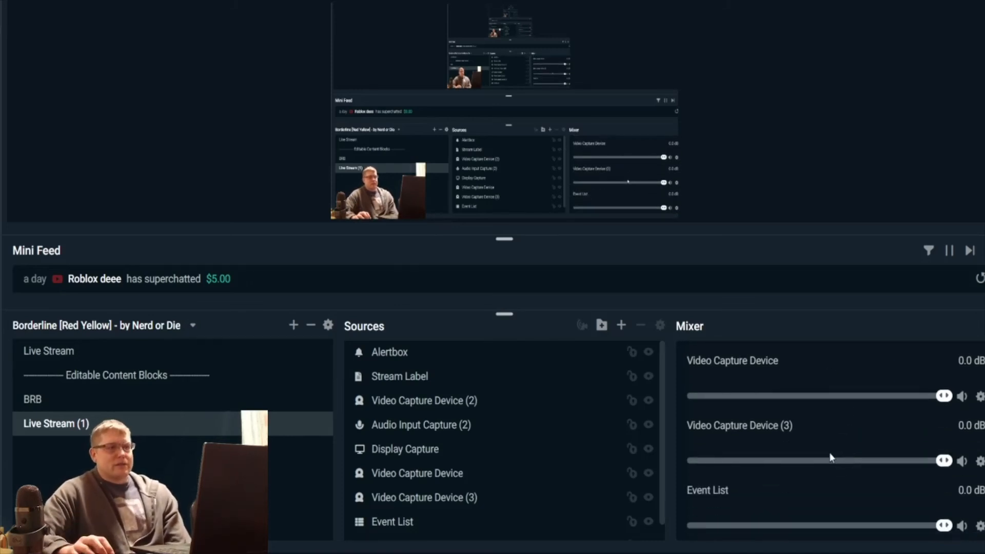
{"action": "scroll", "coordinate": [831, 456], "scroll_direction": "up", "scroll_amount": 5}
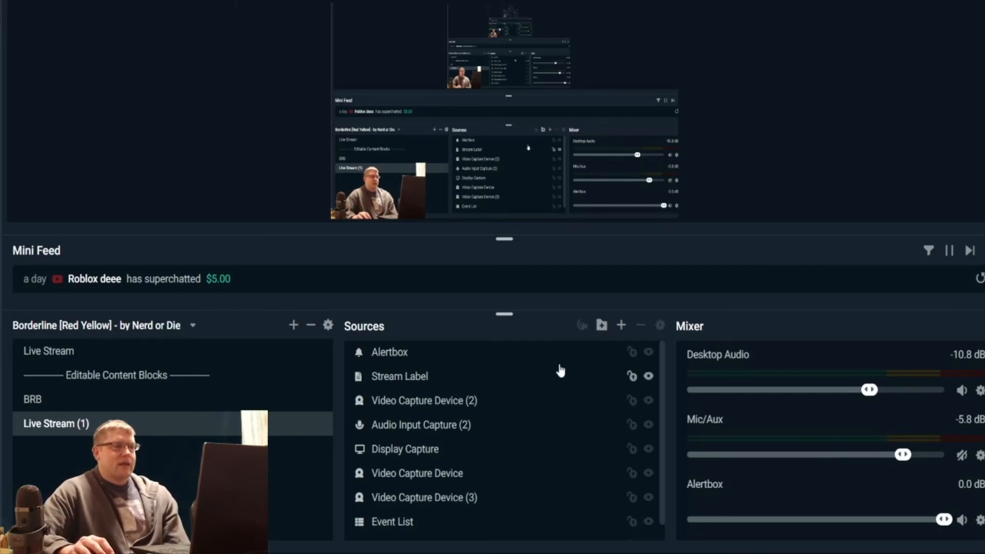
{"action": "scroll", "coordinate": [600, 426], "scroll_direction": "down", "scroll_amount": 1}
{"action": "scroll", "coordinate": [879, 466], "scroll_direction": "down", "scroll_amount": 3}
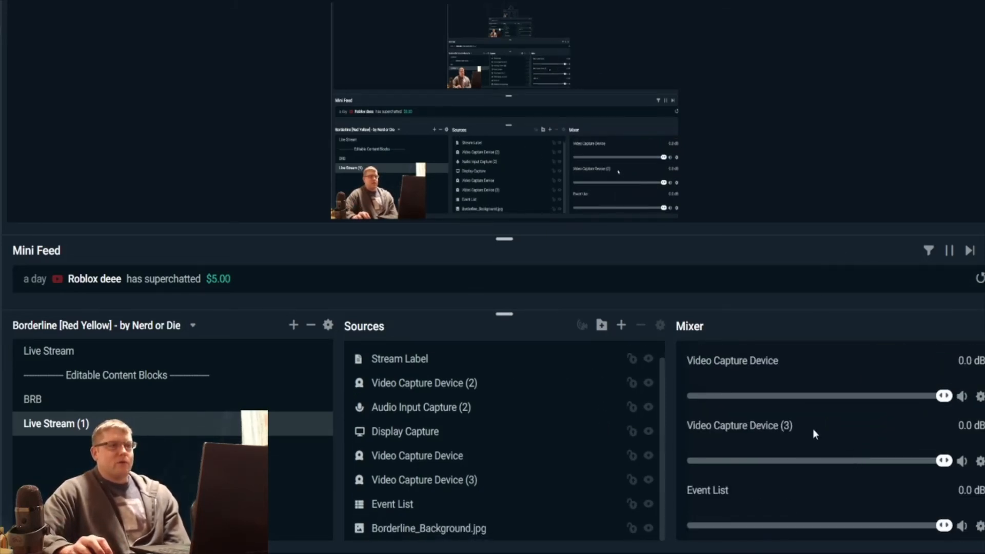
{"action": "scroll", "coordinate": [812, 431], "scroll_direction": "up", "scroll_amount": 1}
{"action": "scroll", "coordinate": [812, 429], "scroll_direction": "up", "scroll_amount": 3}
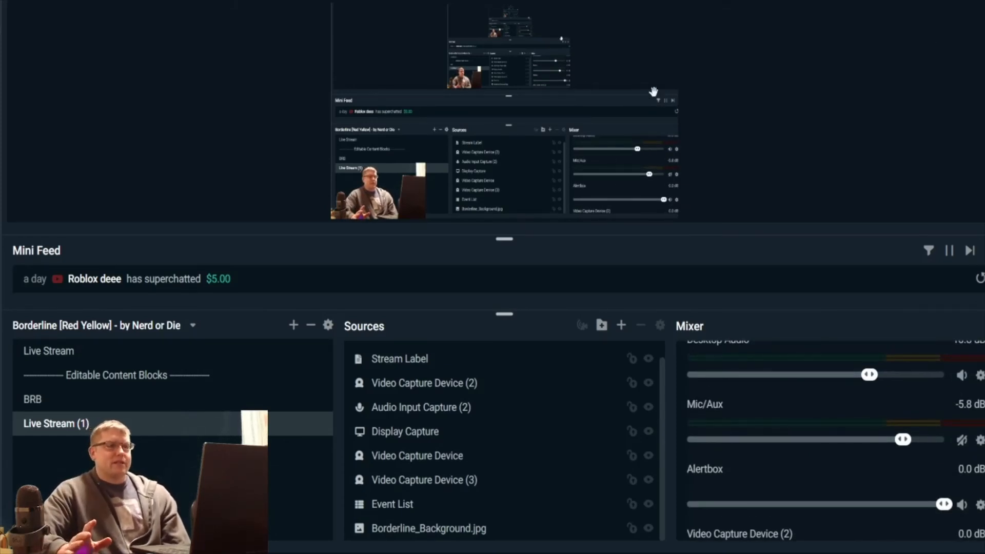
{"action": "scroll", "coordinate": [836, 405], "scroll_direction": "down", "scroll_amount": 4}
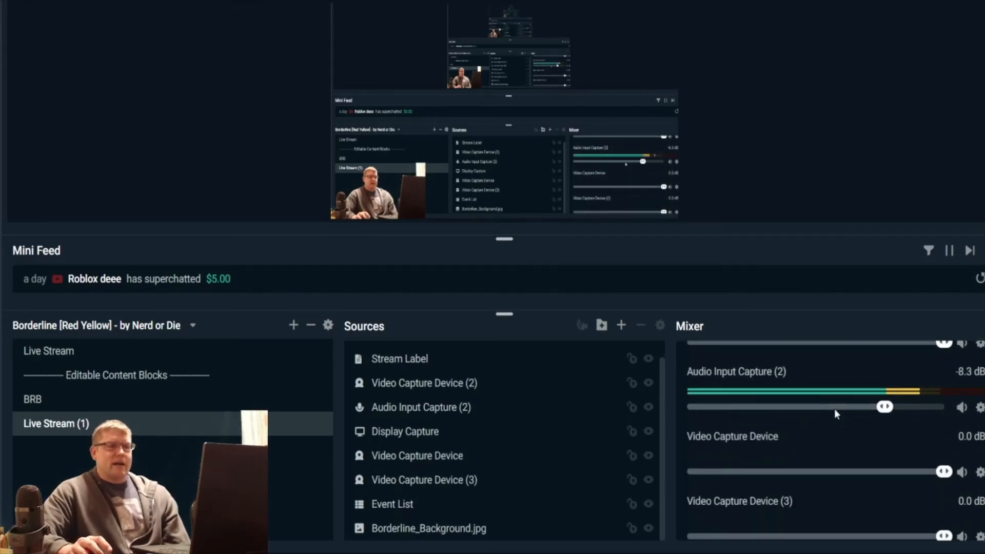
{"action": "scroll", "coordinate": [847, 418], "scroll_direction": "down", "scroll_amount": 1}
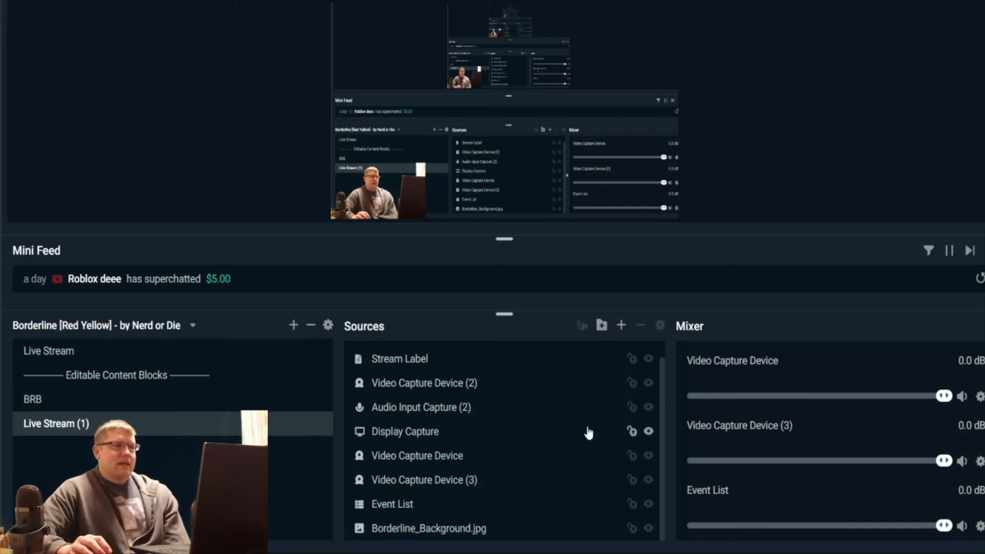
{"action": "scroll", "coordinate": [522, 416], "scroll_direction": "up", "scroll_amount": 2}
{"action": "scroll", "coordinate": [829, 465], "scroll_direction": "up", "scroll_amount": 4}
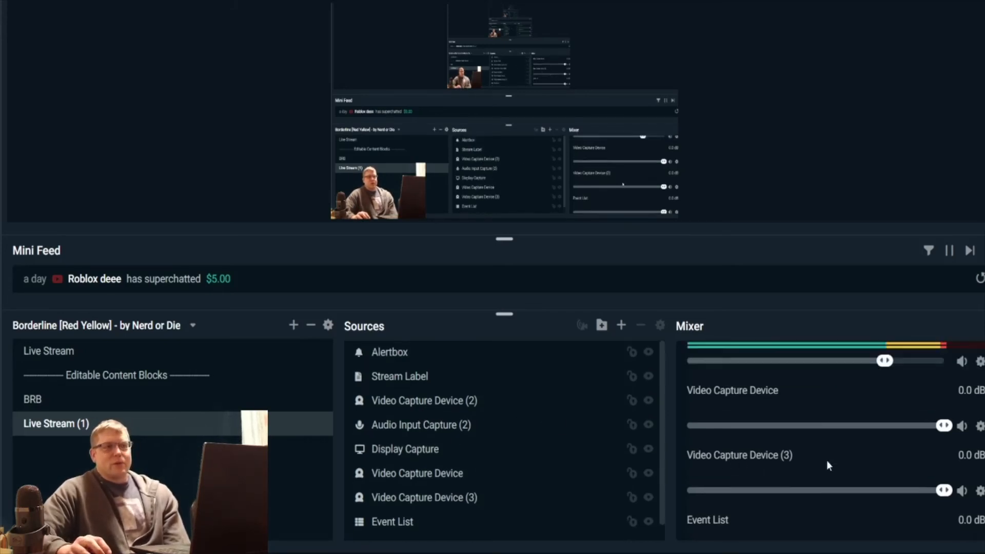
{"action": "scroll", "coordinate": [828, 464], "scroll_direction": "up", "scroll_amount": 1}
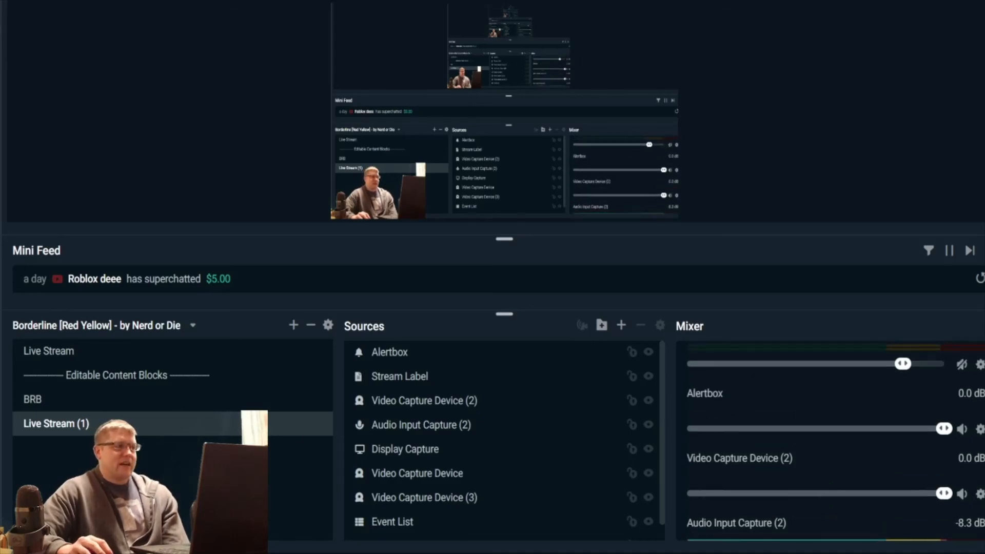
Step: Open the settings, review the Advanced options for audio, recording and replay buffer, and close the settings
{"action": "left_click", "coordinate": [1, 533]}
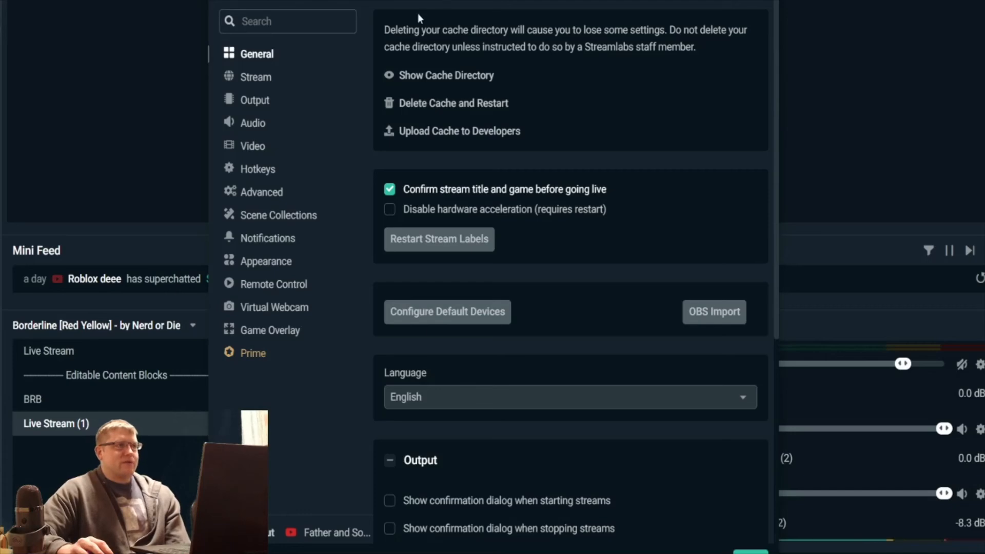
{"action": "left_click", "coordinate": [267, 193]}
{"action": "scroll", "coordinate": [512, 169], "scroll_direction": "down", "scroll_amount": 6}
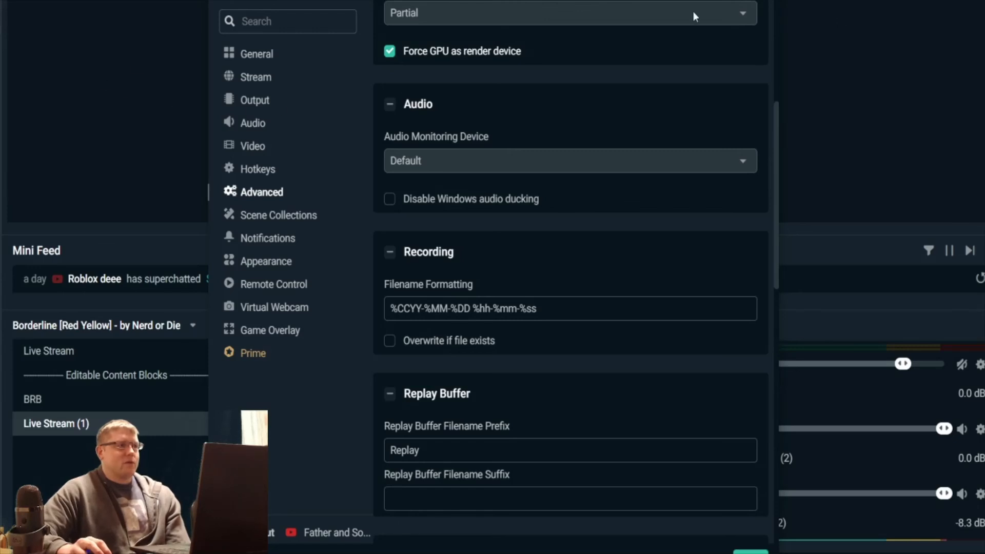
{"action": "left_click", "coordinate": [765, 1]}
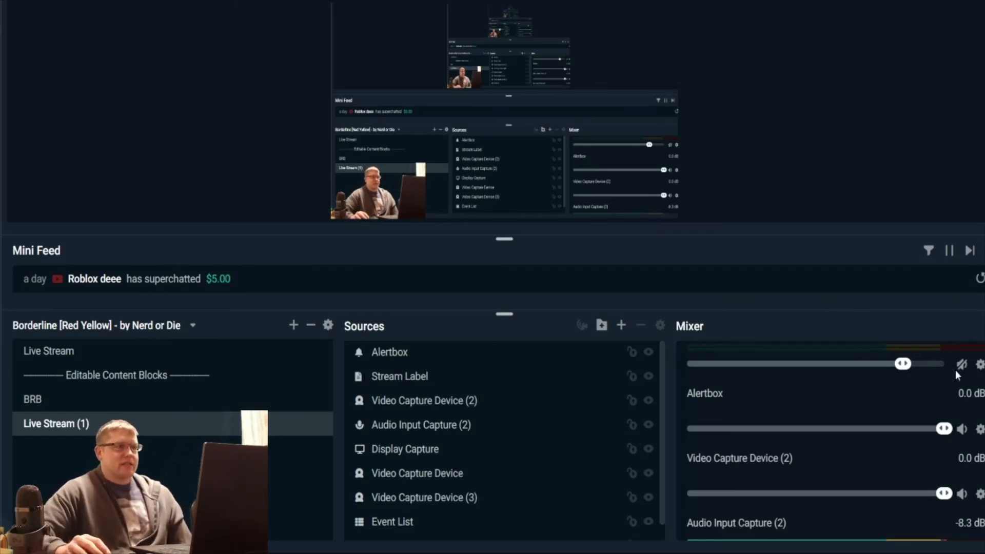
Step: Move the Display Capture upward on the canvas, and enlarge it so it extends past the canvas edges
{"action": "left_click", "coordinate": [528, 352]}
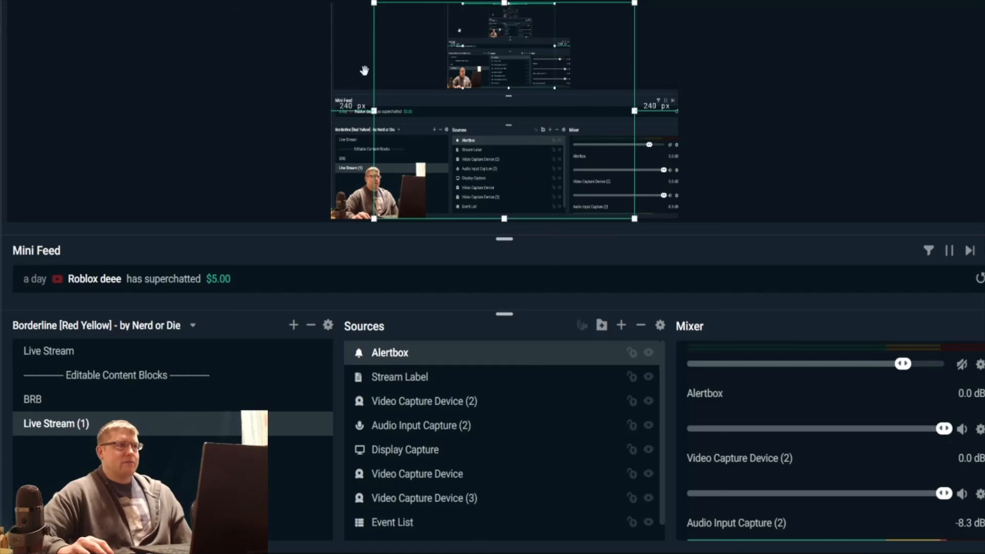
{"action": "left_click_drag", "start_coordinate": [354, 67], "coordinate": [362, 5]}
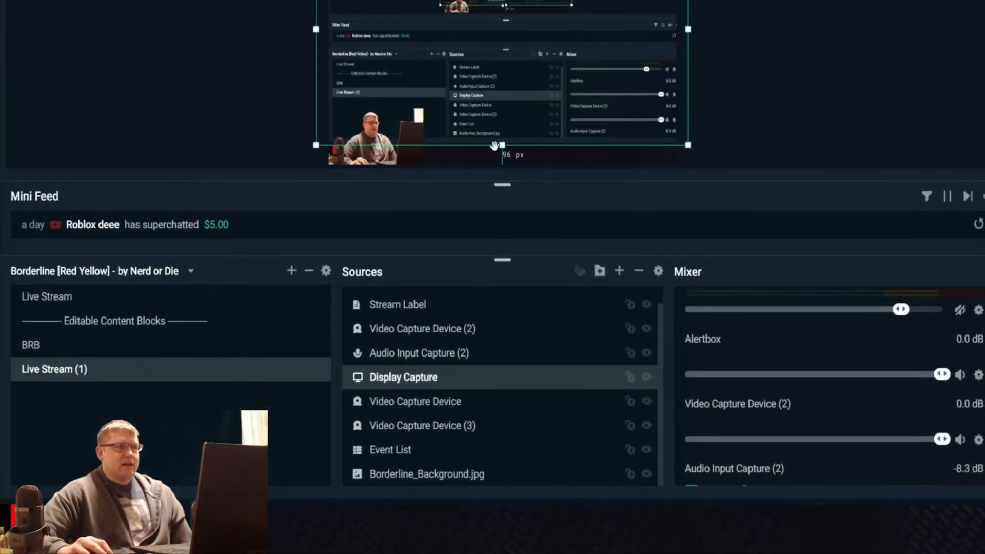
{"action": "left_click_drag", "start_coordinate": [502, 145], "coordinate": [500, 186]}
{"action": "left_click_drag", "start_coordinate": [496, 113], "coordinate": [536, 147]}
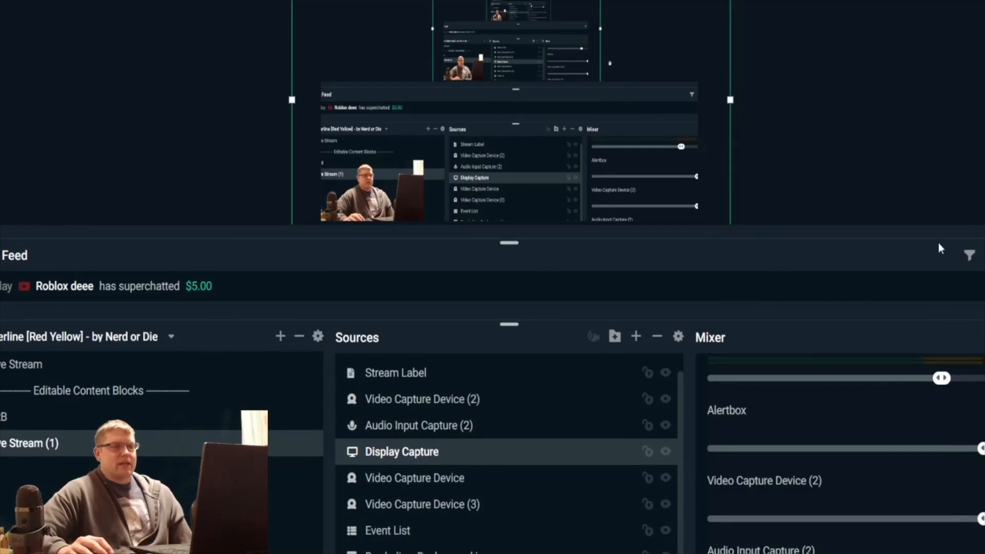
{"action": "scroll", "coordinate": [952, 362], "scroll_direction": "down", "scroll_amount": 5}
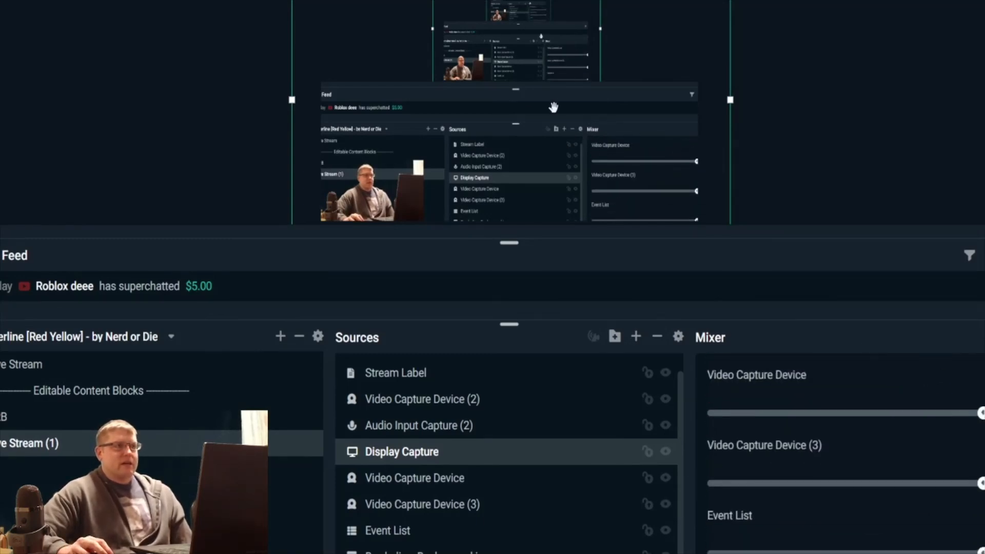
{"action": "scroll", "coordinate": [434, 451], "scroll_direction": "up", "scroll_amount": 1}
{"action": "right_click", "coordinate": [387, 77]}
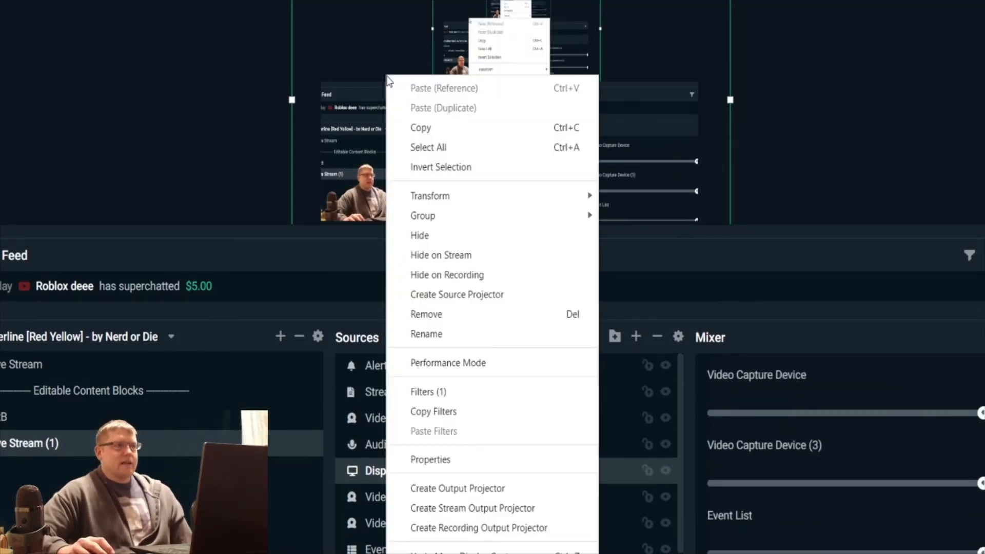
{"action": "left_click", "coordinate": [824, 72]}
{"action": "left_click", "coordinate": [872, 70]}
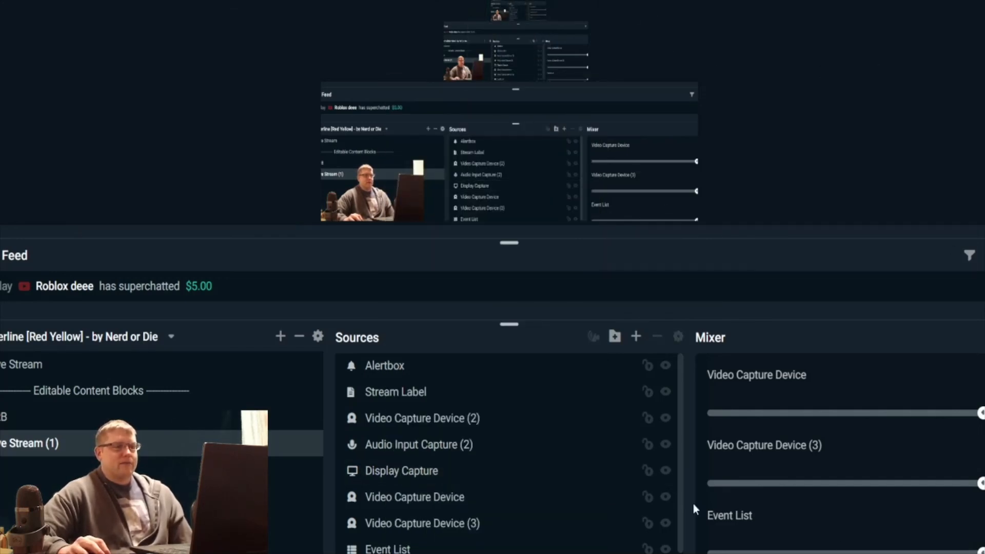
Step: Select the Display Capture, Stream Label and Borderline_Background.jpg sources to inspect their outlines on the canvas
{"action": "left_click", "coordinate": [444, 137]}
{"action": "left_click", "coordinate": [337, 140]}
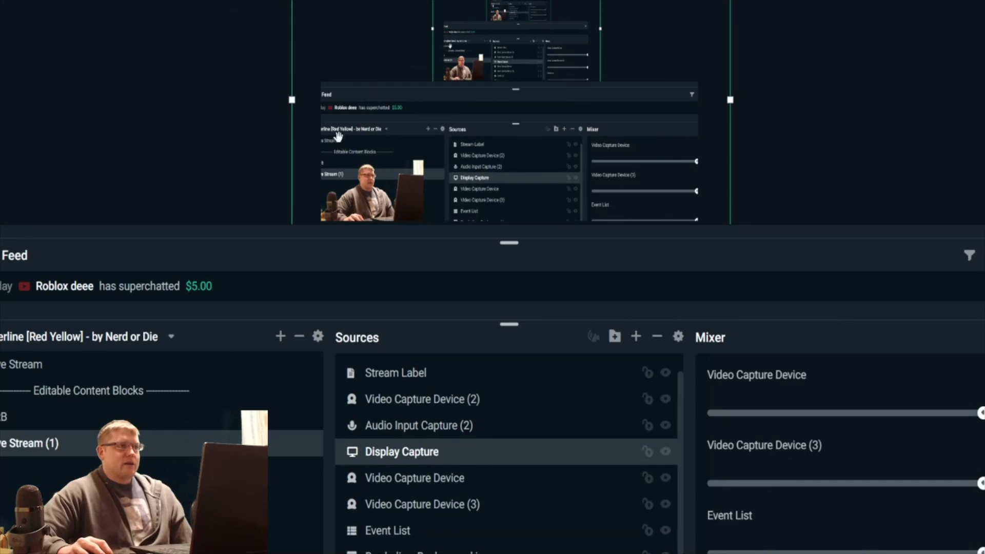
{"action": "left_click", "coordinate": [362, 122]}
{"action": "scroll", "coordinate": [433, 370], "scroll_direction": "up", "scroll_amount": 1}
{"action": "left_click", "coordinate": [451, 391]}
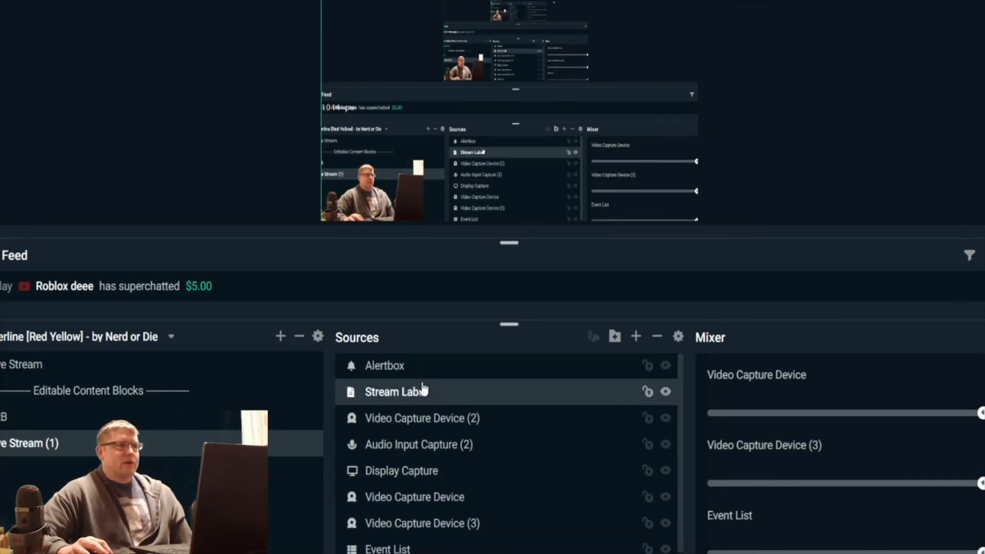
{"action": "left_click", "coordinate": [370, 124]}
{"action": "left_click", "coordinate": [370, 124]}
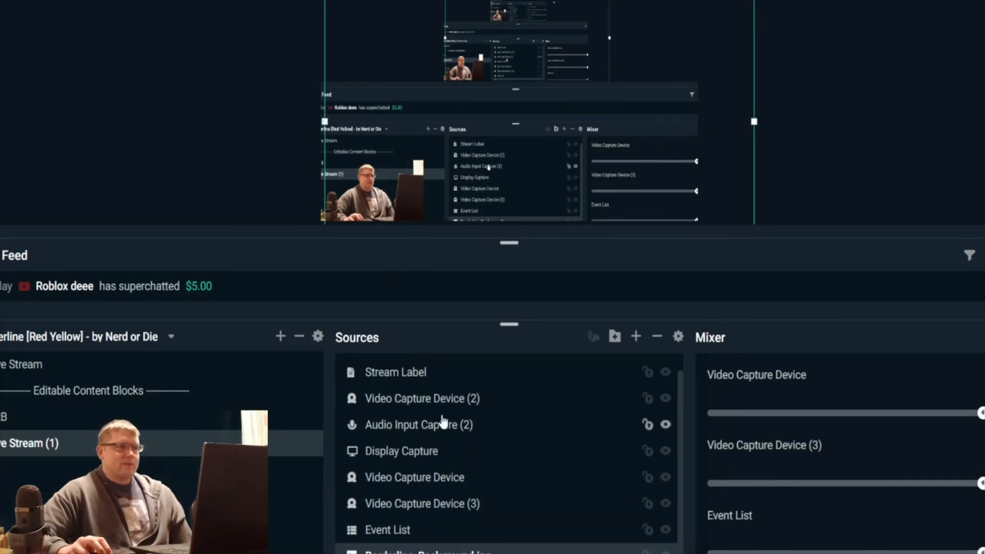
{"action": "scroll", "coordinate": [436, 418], "scroll_direction": "up", "scroll_amount": 1}
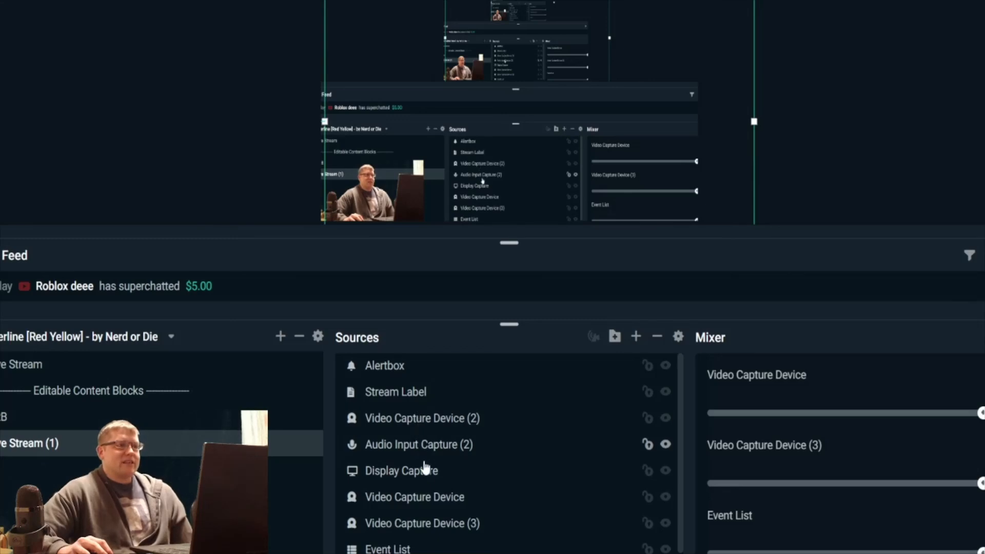
Step: Select the Video Capture Device, and alternate between the Alertbox and Display Capture on the canvas to compare their extents
{"action": "left_click", "coordinate": [416, 474]}
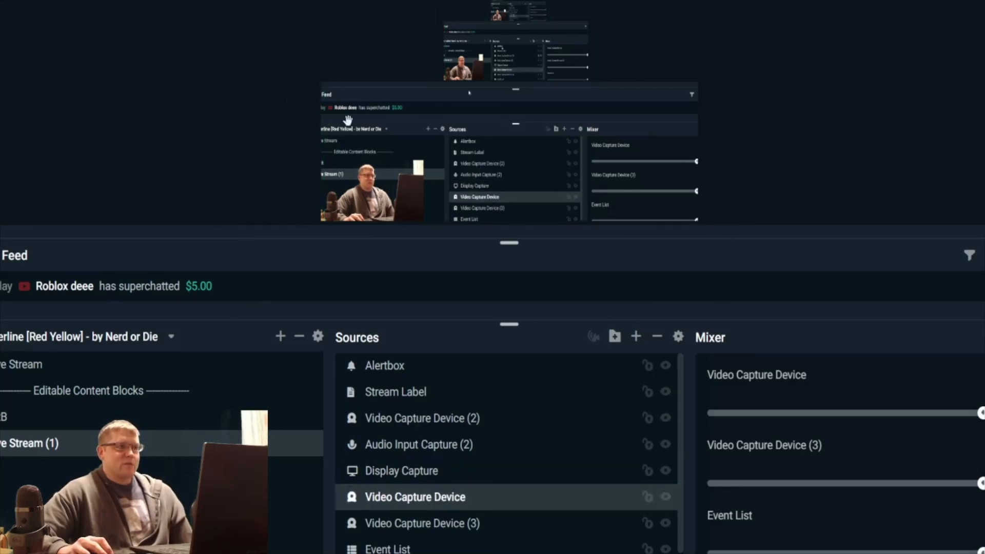
{"action": "scroll", "coordinate": [418, 496], "scroll_direction": "down", "scroll_amount": 1}
{"action": "left_click", "coordinate": [418, 128]}
{"action": "left_click", "coordinate": [416, 128]}
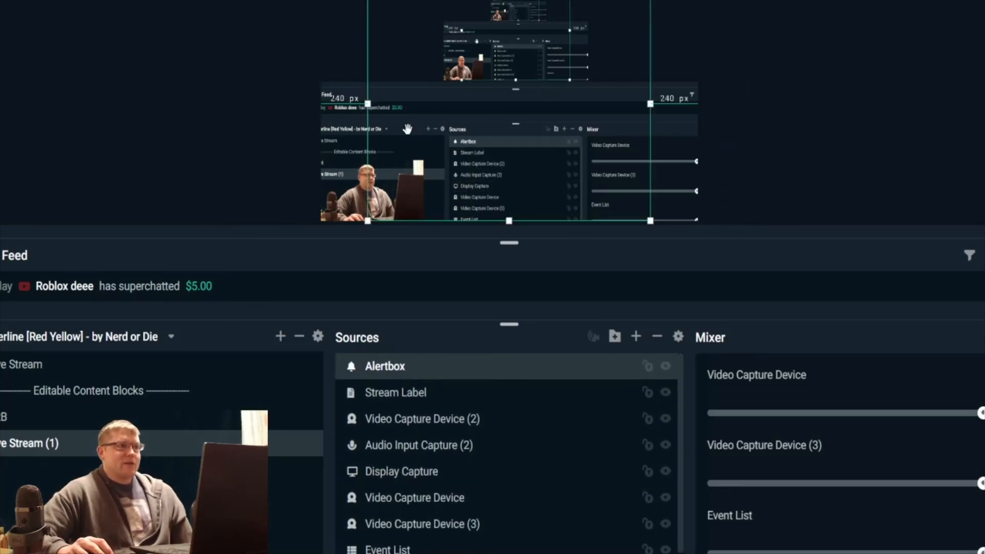
{"action": "left_click", "coordinate": [366, 125]}
{"action": "left_click", "coordinate": [358, 127]}
{"action": "left_click", "coordinate": [338, 139]}
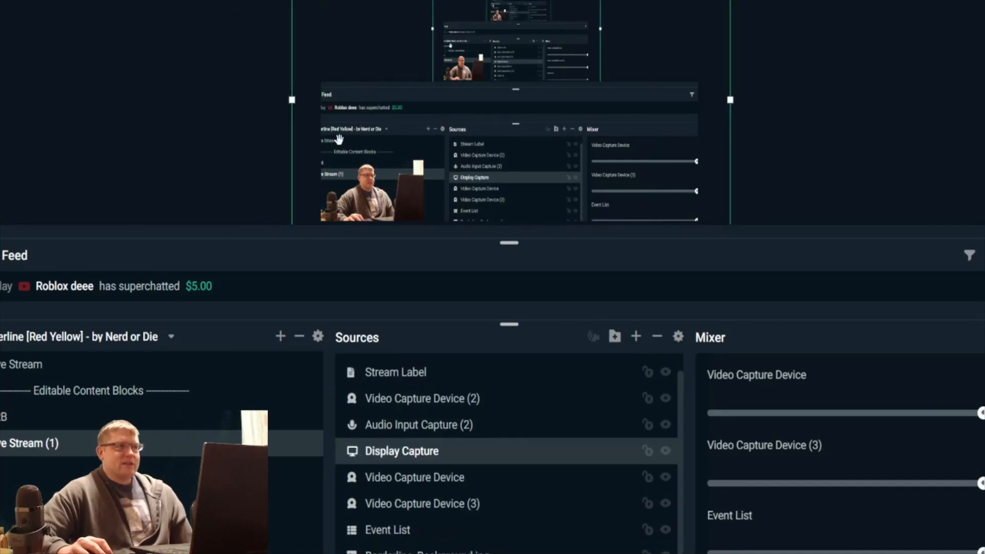
{"action": "left_click", "coordinate": [339, 137]}
{"action": "left_click", "coordinate": [376, 118]}
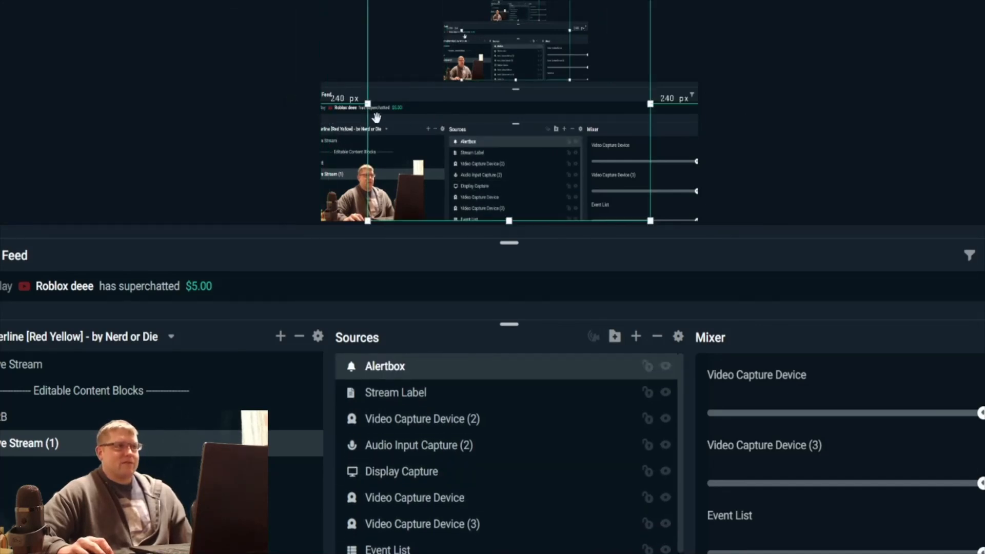
{"action": "left_click", "coordinate": [341, 136]}
Step: Go through the sources from Stream Label to Video Capture Device one by one to locate each on the canvas
{"action": "scroll", "coordinate": [412, 439], "scroll_direction": "up", "scroll_amount": 1}
{"action": "left_click", "coordinate": [407, 378]}
{"action": "left_click", "coordinate": [412, 395]}
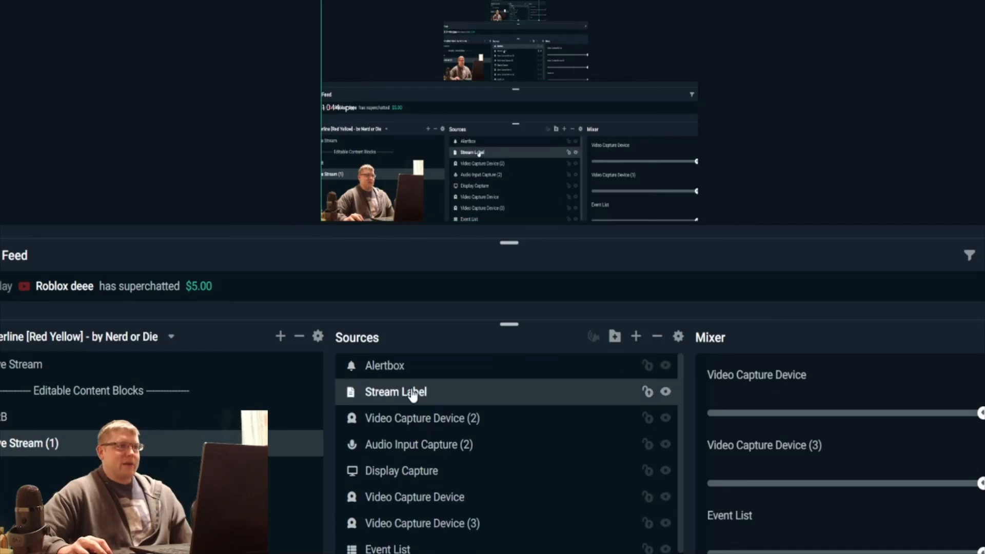
{"action": "left_click", "coordinate": [431, 426]}
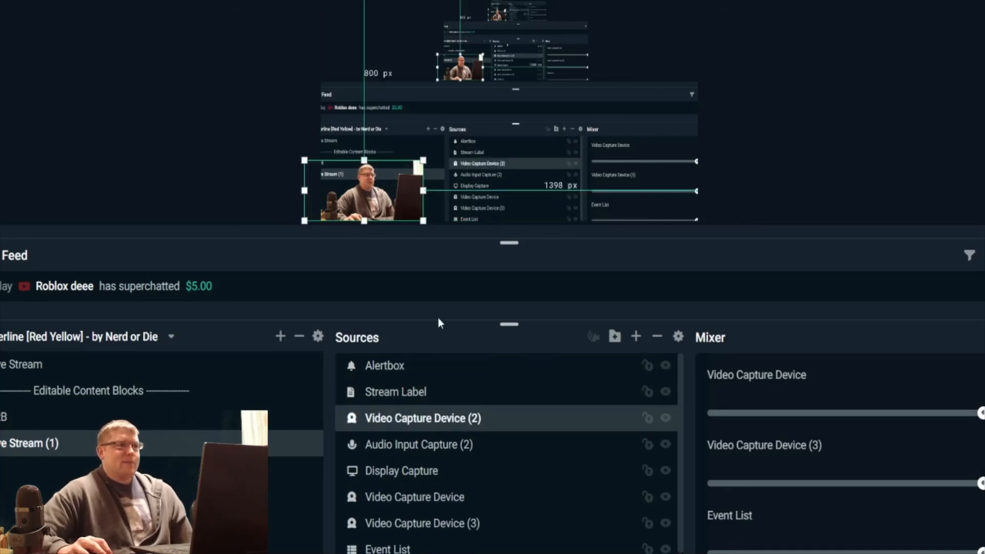
{"action": "left_click", "coordinate": [422, 449]}
{"action": "left_click", "coordinate": [416, 481]}
{"action": "left_click", "coordinate": [418, 498]}
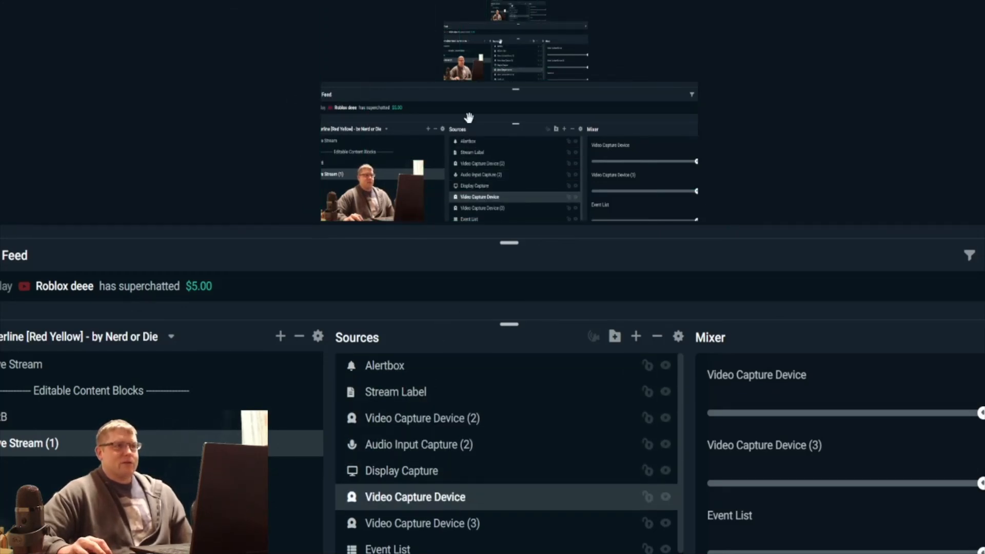
Step: Select the Display Capture on the canvas and apply the Fit to Screen transform to it
{"action": "left_click", "coordinate": [460, 102]}
{"action": "left_click", "coordinate": [670, 157]}
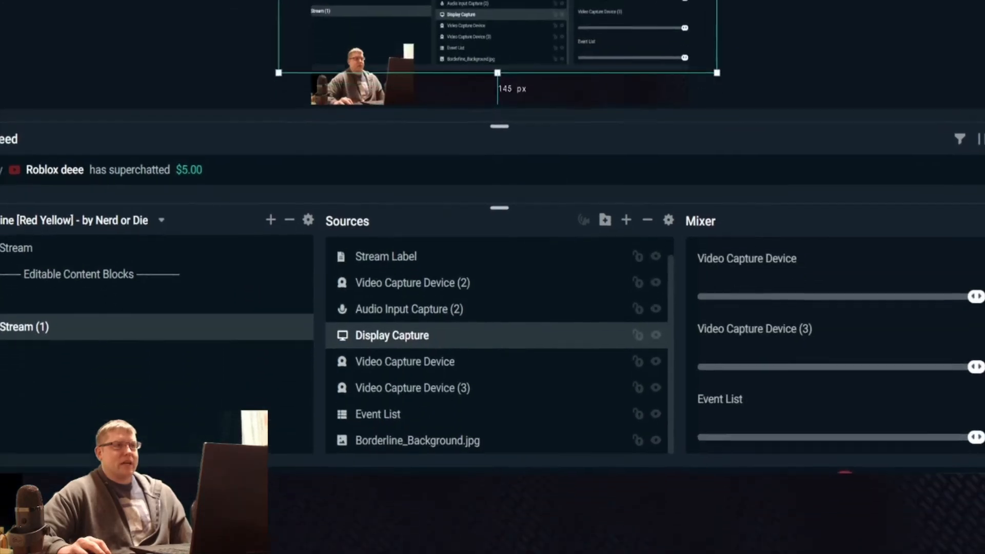
{"action": "right_click", "coordinate": [670, 156]}
{"action": "mouse_move", "coordinate": [762, 94]}
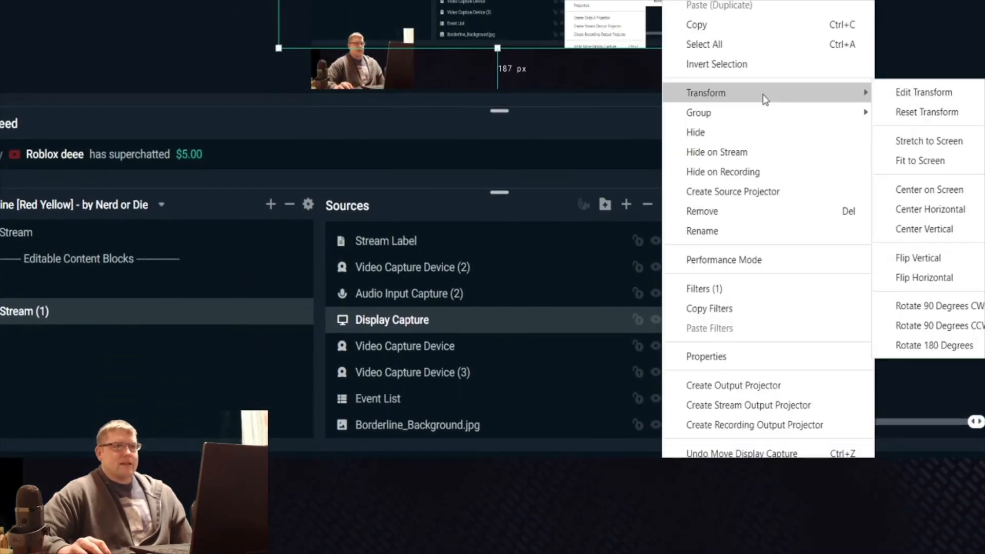
{"action": "left_click", "coordinate": [942, 159]}
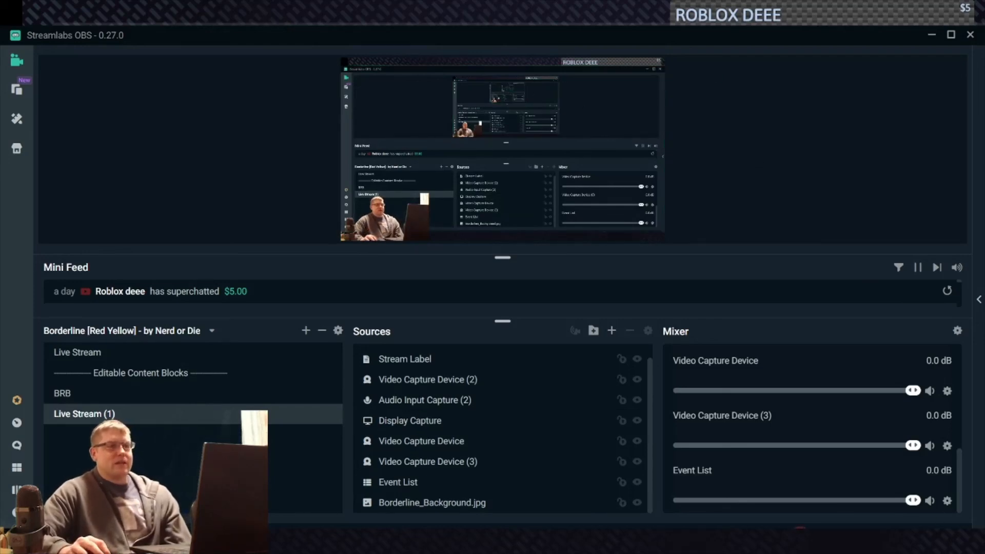
Step: Open the Go Live setup for YouTube, examine the Event choices, and close it without going live
{"action": "left_click", "coordinate": [929, 536]}
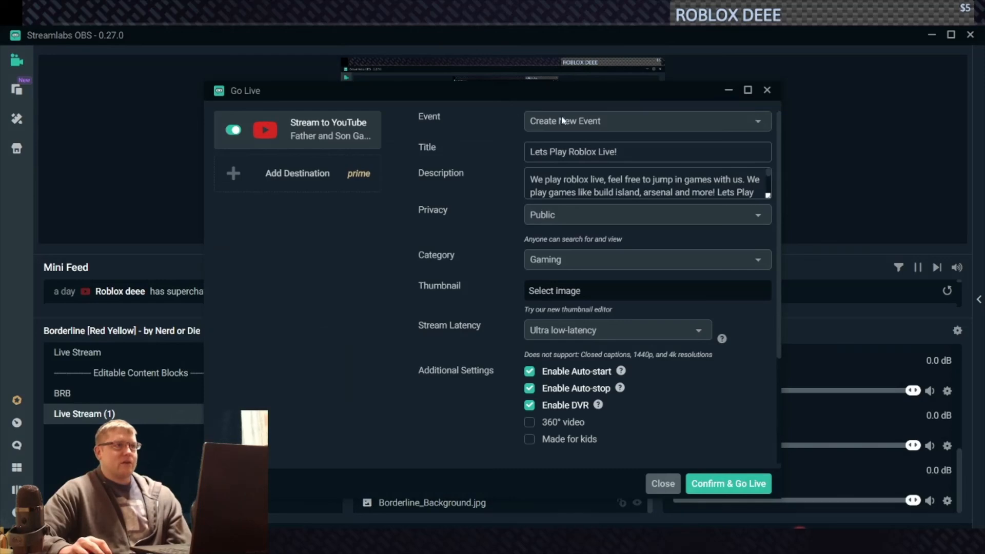
{"action": "left_click", "coordinate": [594, 126]}
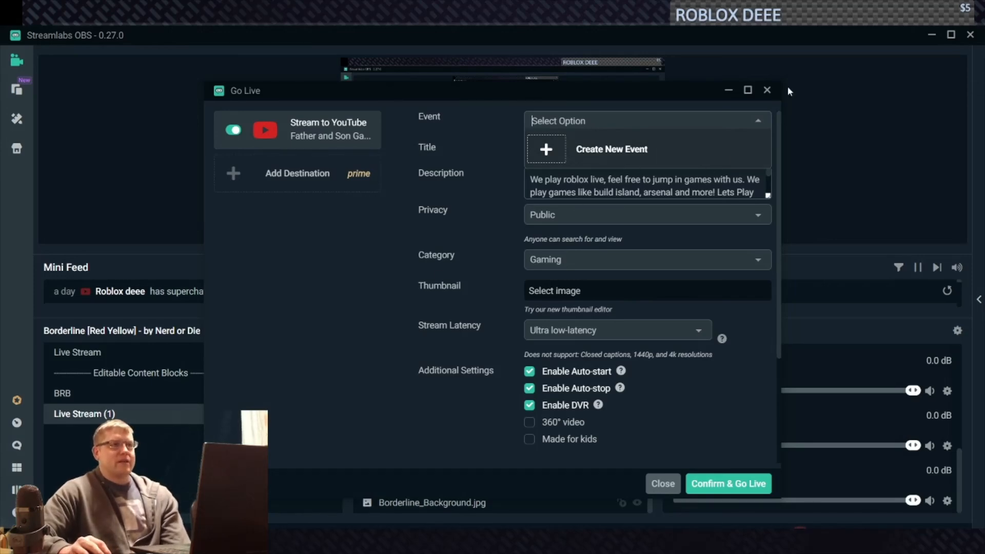
{"action": "left_click", "coordinate": [767, 89]}
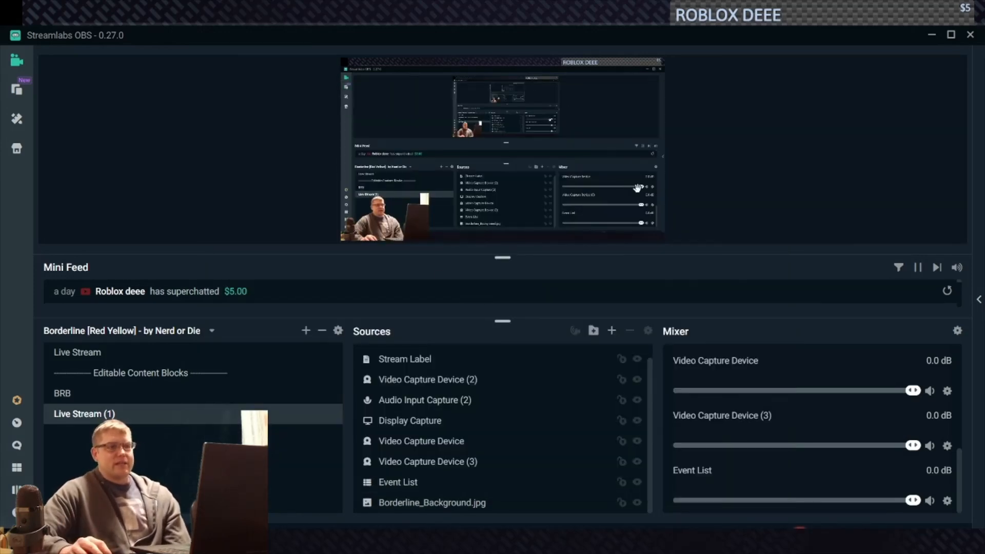